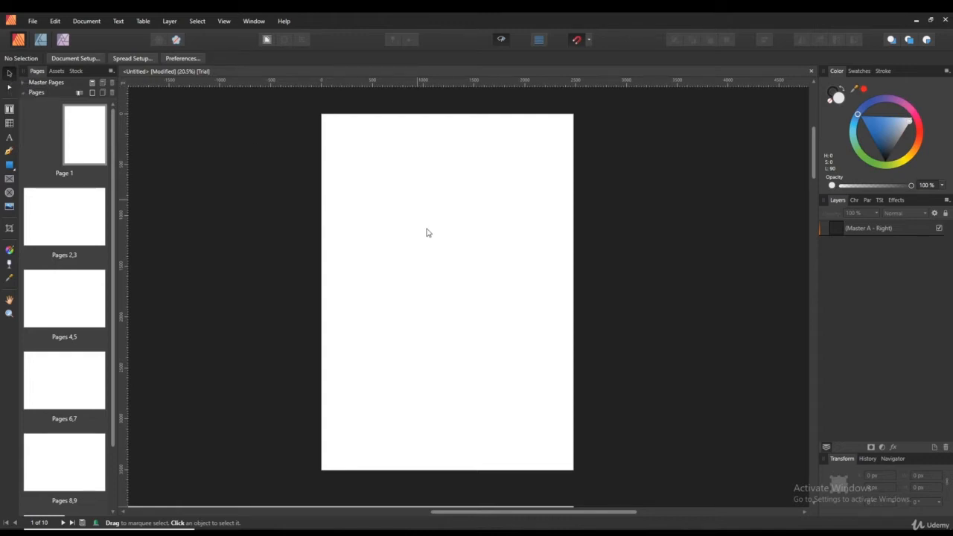
# - Drag out several trial areas across the page
pyautogui.moveTo(417, 199); pyautogui.dragTo(454, 280)
pyautogui.moveTo(368, 211); pyautogui.dragTo(460, 311)
pyautogui.moveTo(348, 156); pyautogui.dragTo(577, 385)
pyautogui.moveTo(406, 200); pyautogui.dragTo(555, 305)
# - Add artistic text reading 'hell', then shrink it and move it up and left
pyautogui.click(9, 137)
pyautogui.moveTo(380, 321); pyautogui.dragTo(480, 267)
pyautogui.write('hell')
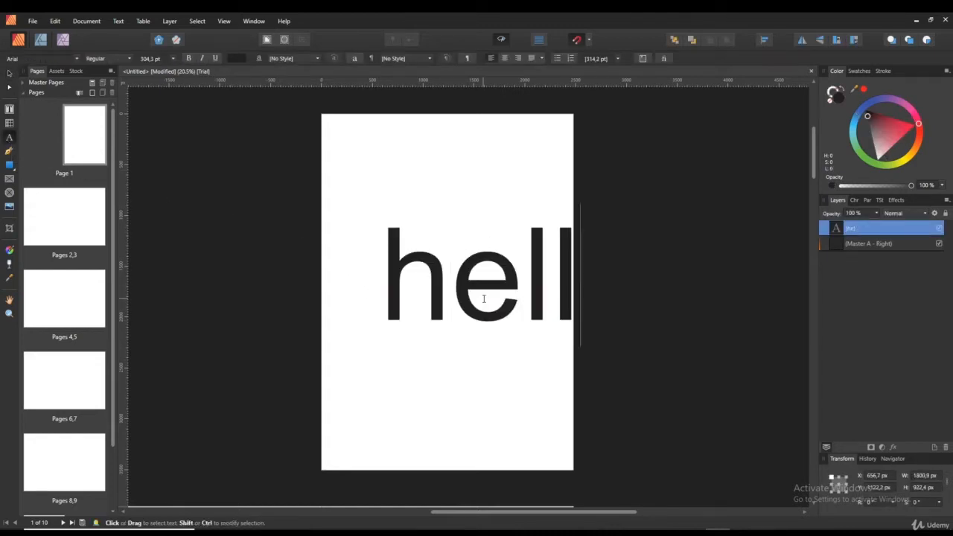
pyautogui.click(8, 73)
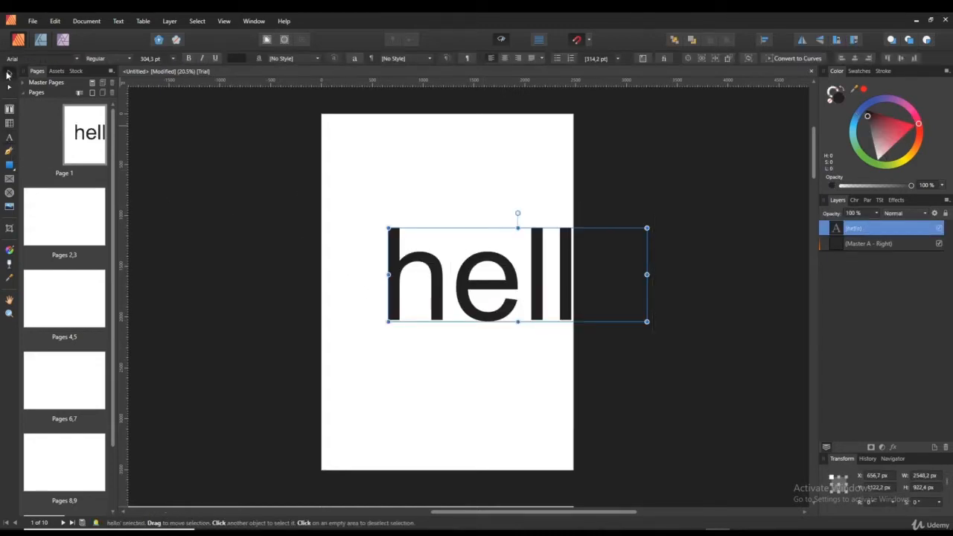
pyautogui.moveTo(512, 284); pyautogui.dragTo(466, 281)
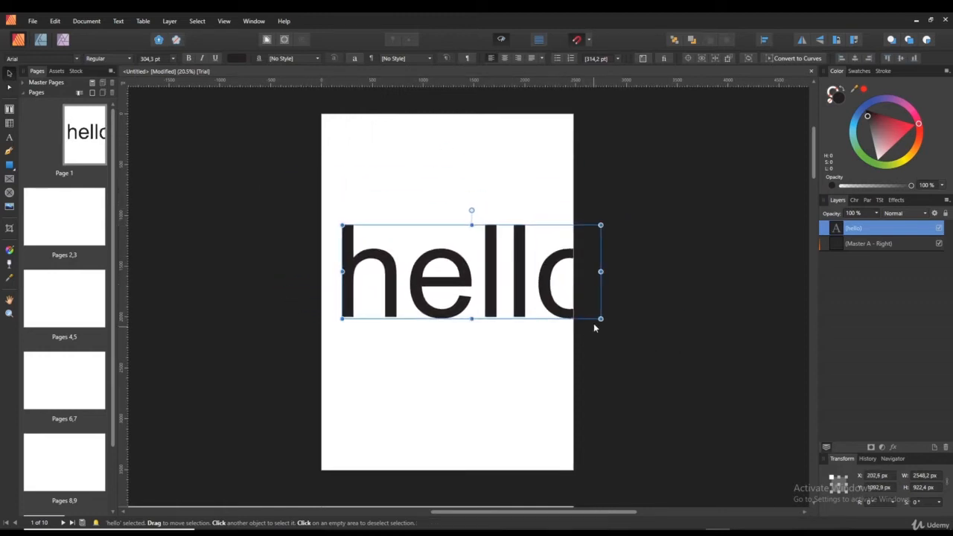
pyautogui.moveTo(600, 319); pyautogui.dragTo(510, 257)
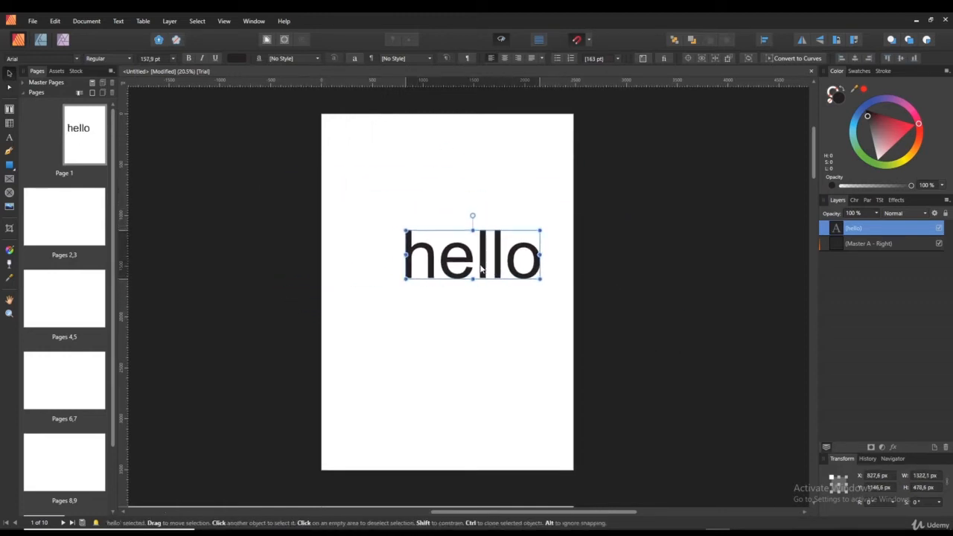
pyautogui.click(356, 169)
pyautogui.moveTo(346, 154); pyautogui.dragTo(590, 380)
pyautogui.moveTo(478, 260)
pyautogui.mouseDown()
pyautogui.moveTo(413, 239)
pyautogui.moveTo(448, 267)
pyautogui.moveTo(464, 291)
pyautogui.moveTo(455, 298)
pyautogui.mouseUp()
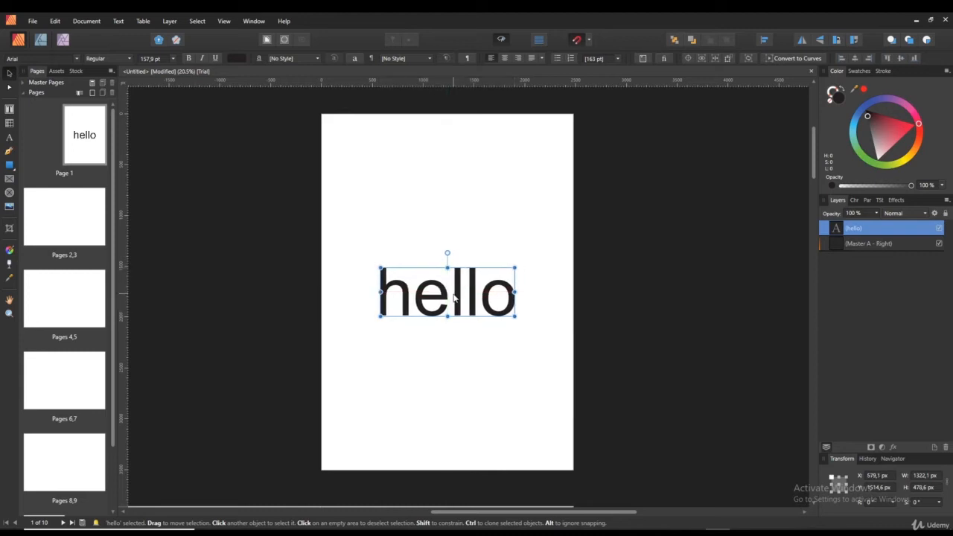
# - Delete the 'hell' artistic text from the page
pyautogui.press('t')
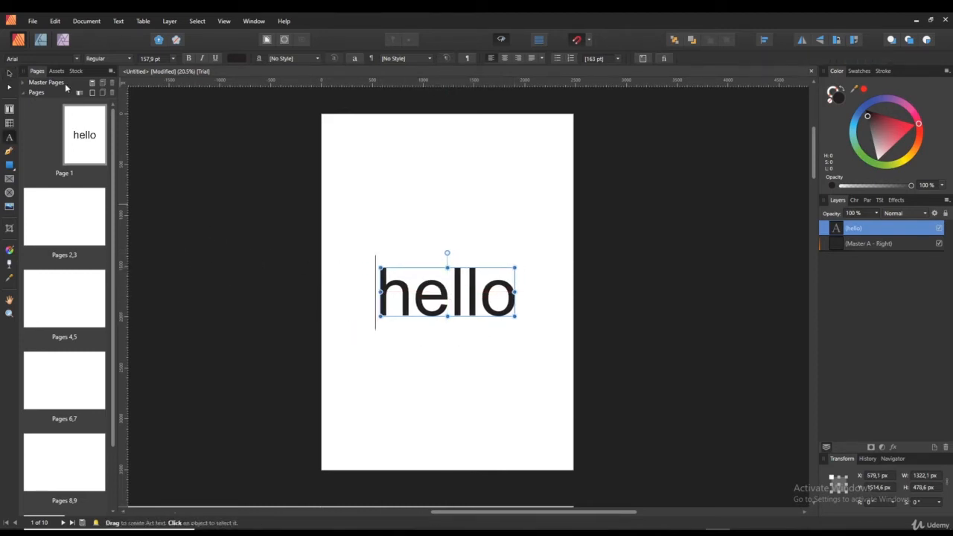
pyautogui.click(9, 73)
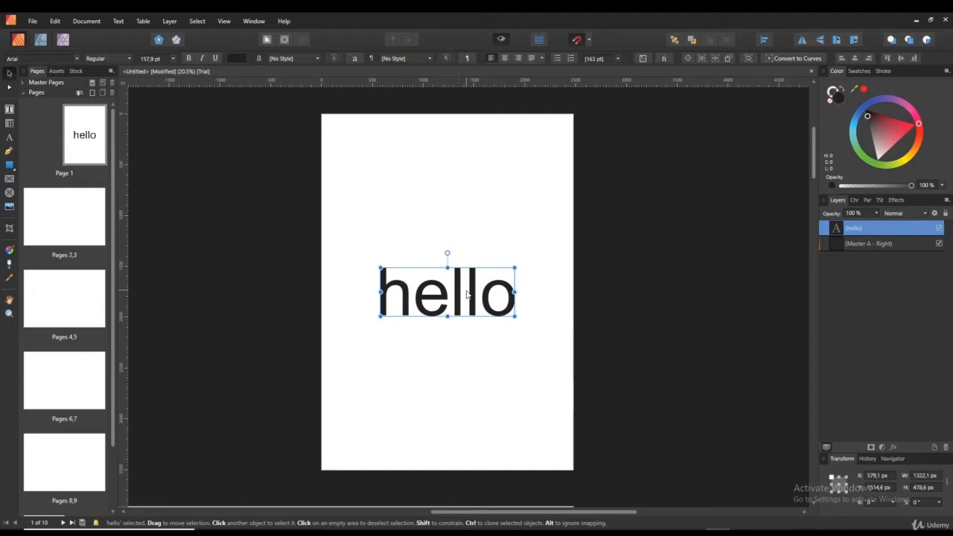
pyautogui.press('Delete')
pyautogui.click(9, 88)
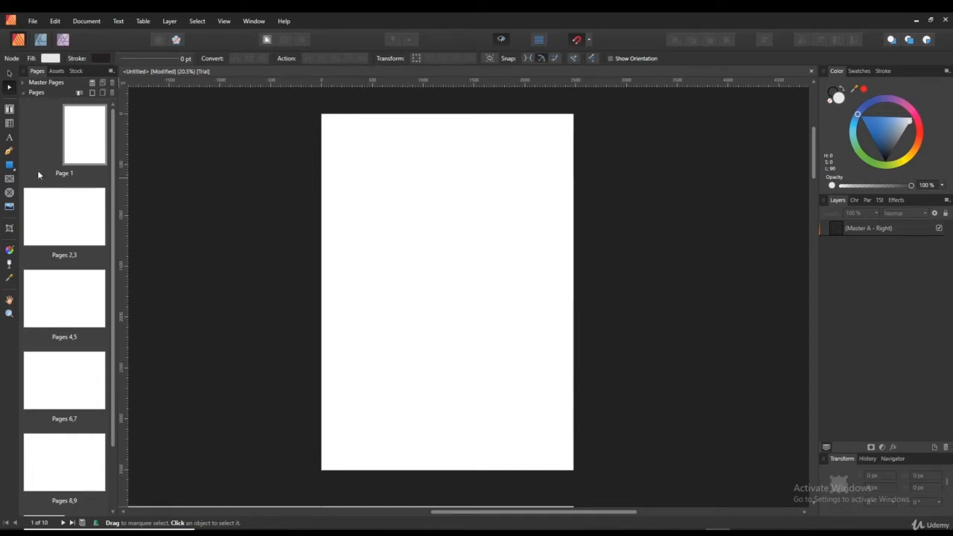
# - Draw a closed four-cornered shape with the Pen Tool
pyautogui.click(9, 151)
pyautogui.click(383, 190)
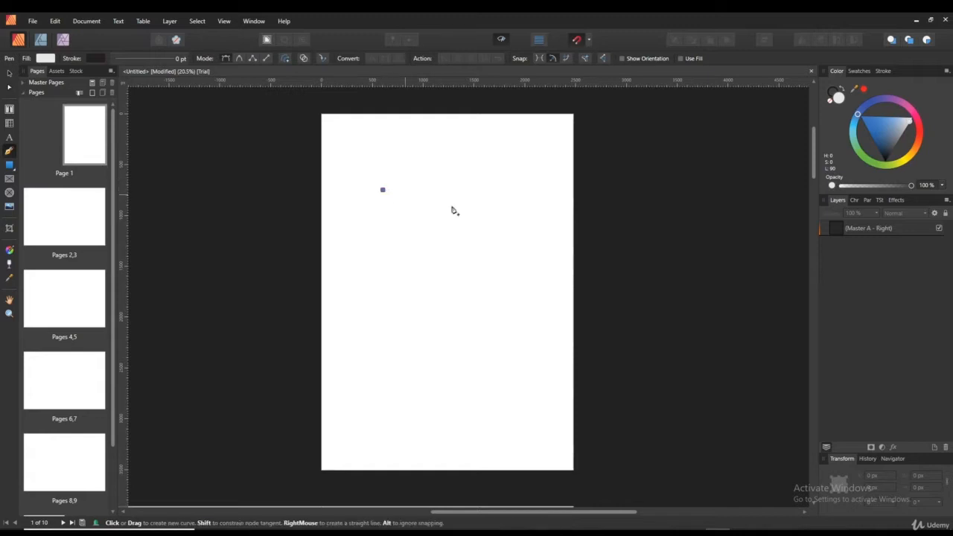
pyautogui.click(514, 214)
pyautogui.click(505, 324)
pyautogui.click(396, 308)
pyautogui.click(383, 190)
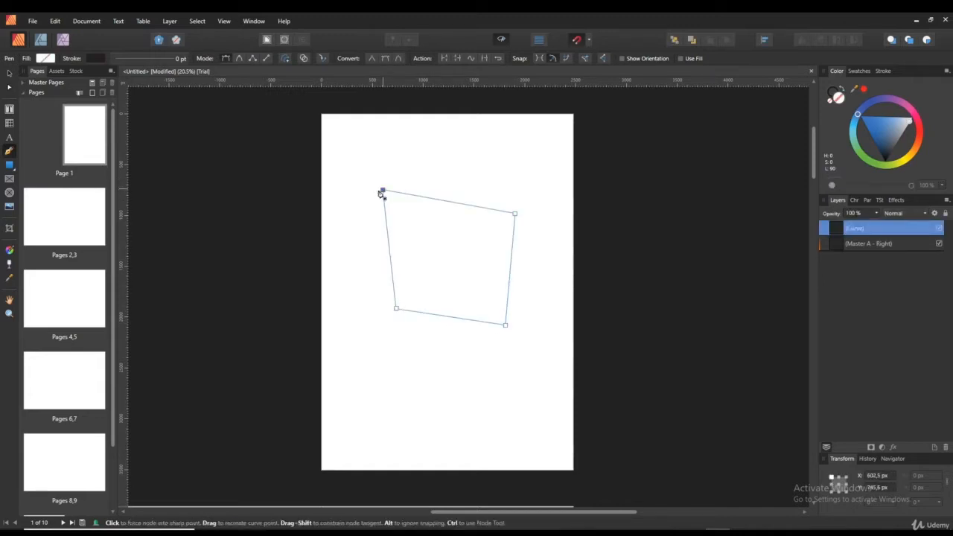
# - Bow the shape's edges into curves with the Node Tool, then delete the shape
pyautogui.click(8, 87)
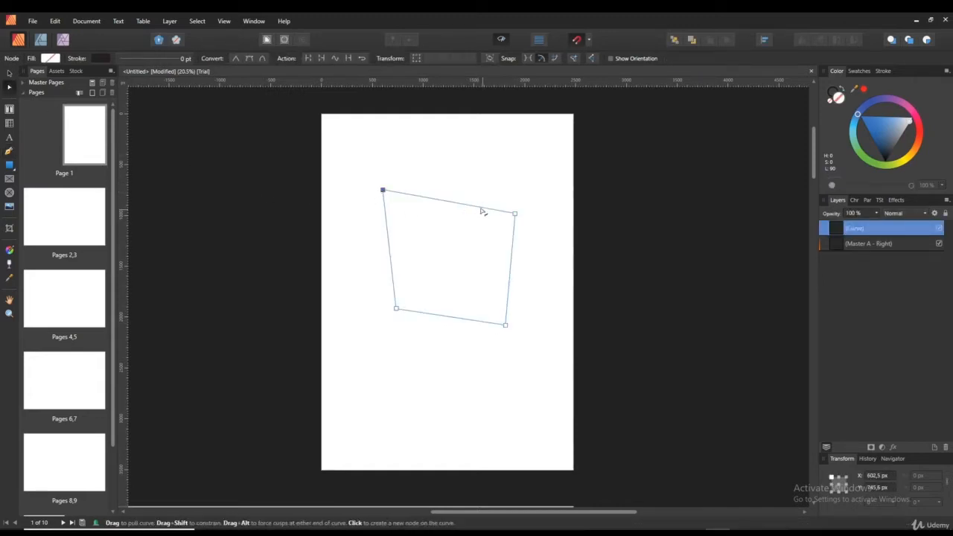
pyautogui.moveTo(455, 204); pyautogui.dragTo(451, 164)
pyautogui.moveTo(514, 214); pyautogui.dragTo(477, 230)
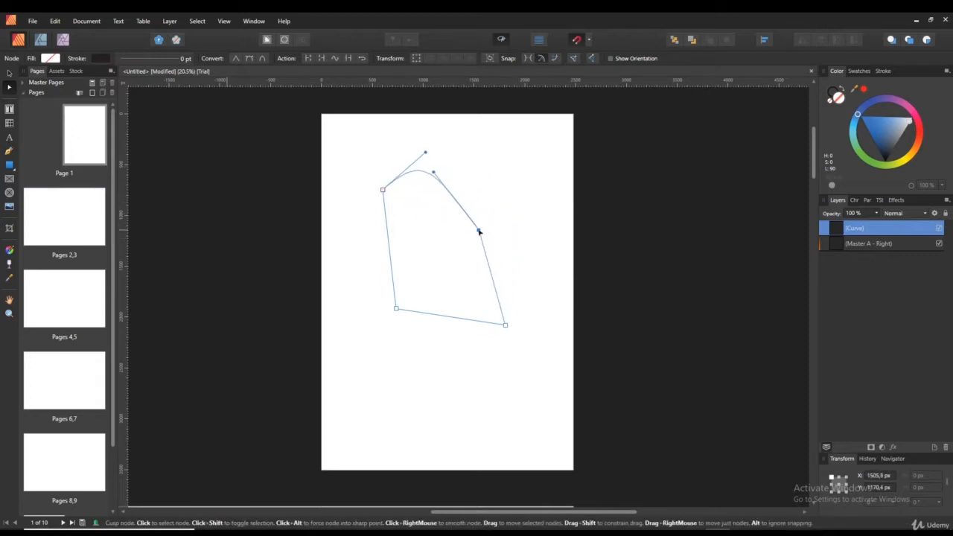
pyautogui.moveTo(491, 273); pyautogui.dragTo(536, 267)
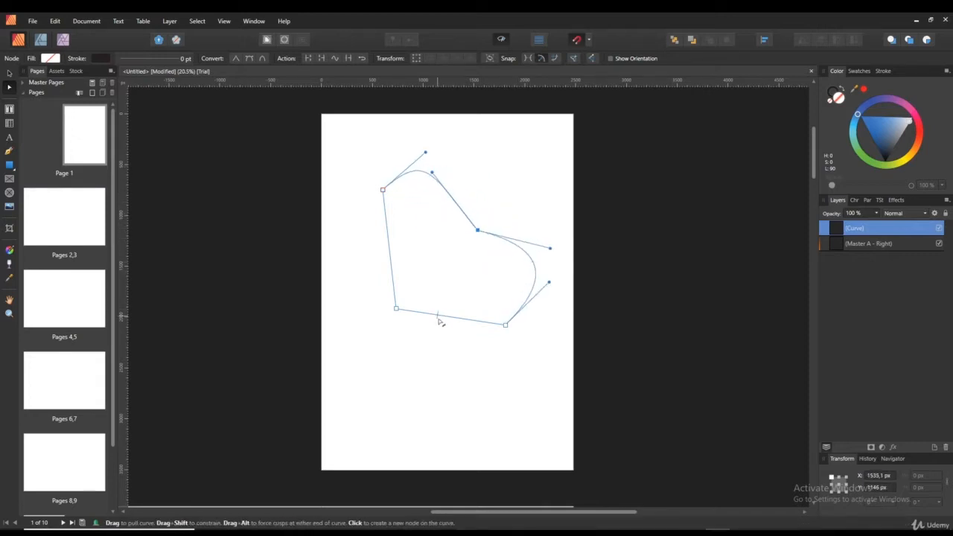
pyautogui.moveTo(440, 320); pyautogui.dragTo(446, 337)
pyautogui.moveTo(505, 327); pyautogui.dragTo(510, 336)
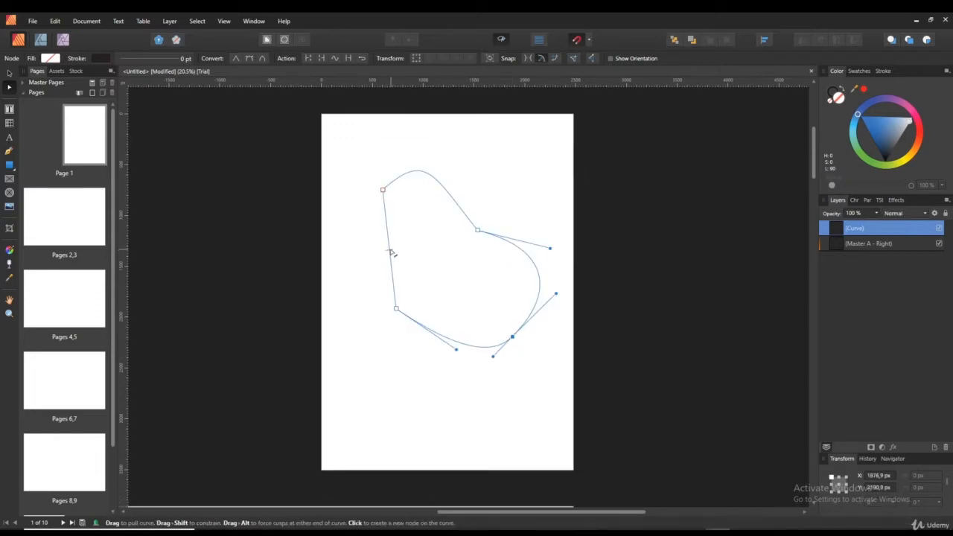
pyautogui.moveTo(391, 251); pyautogui.dragTo(364, 255)
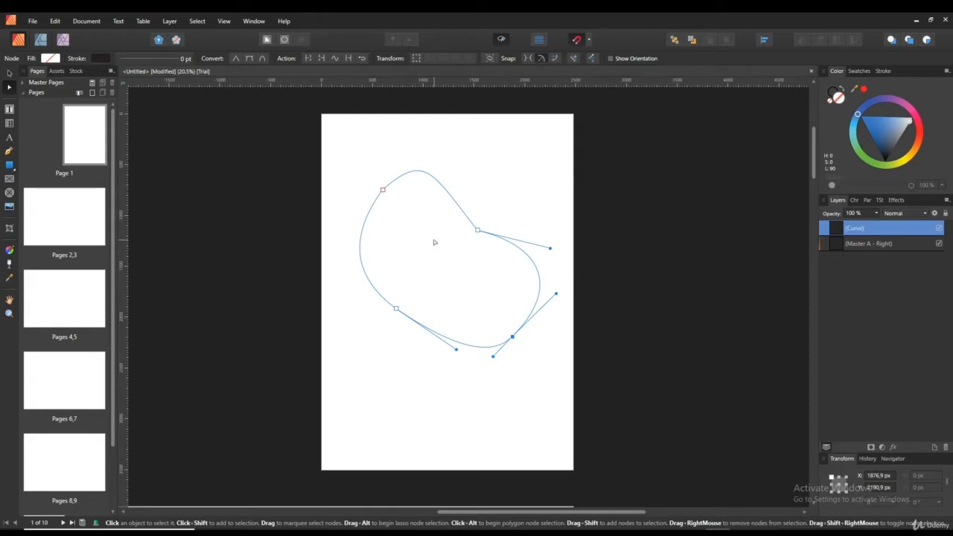
pyautogui.press('Delete')
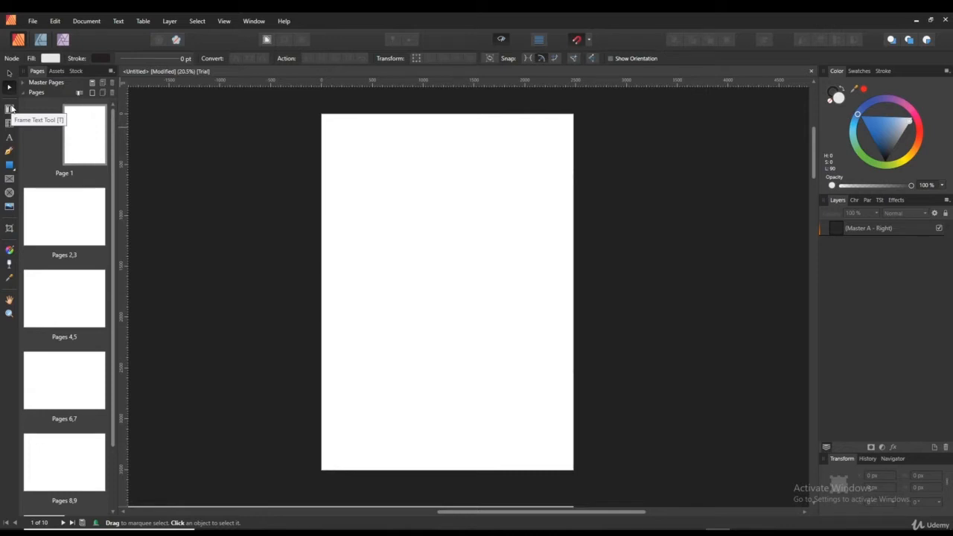
# - Draw a tall text frame and fill it with filler text
pyautogui.click(10, 109)
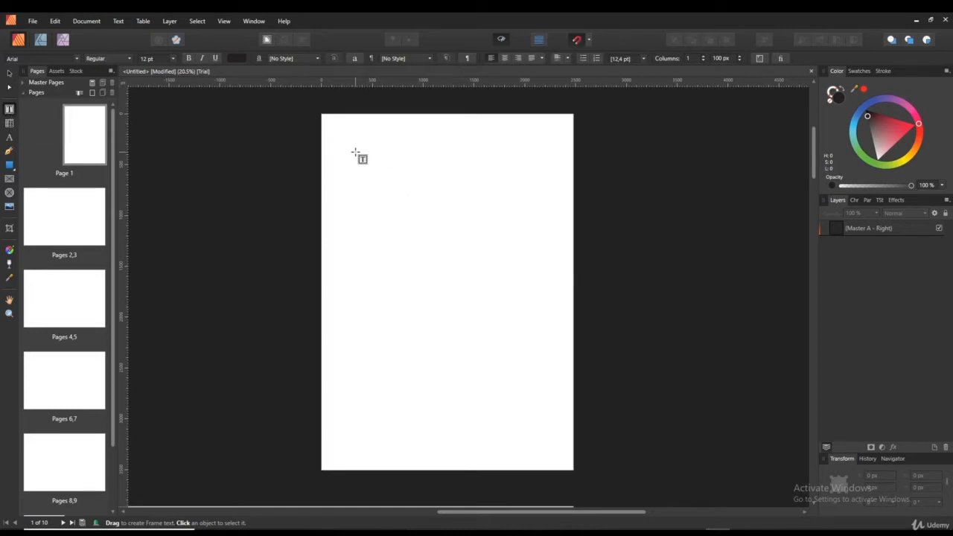
pyautogui.moveTo(365, 150); pyautogui.dragTo(528, 381)
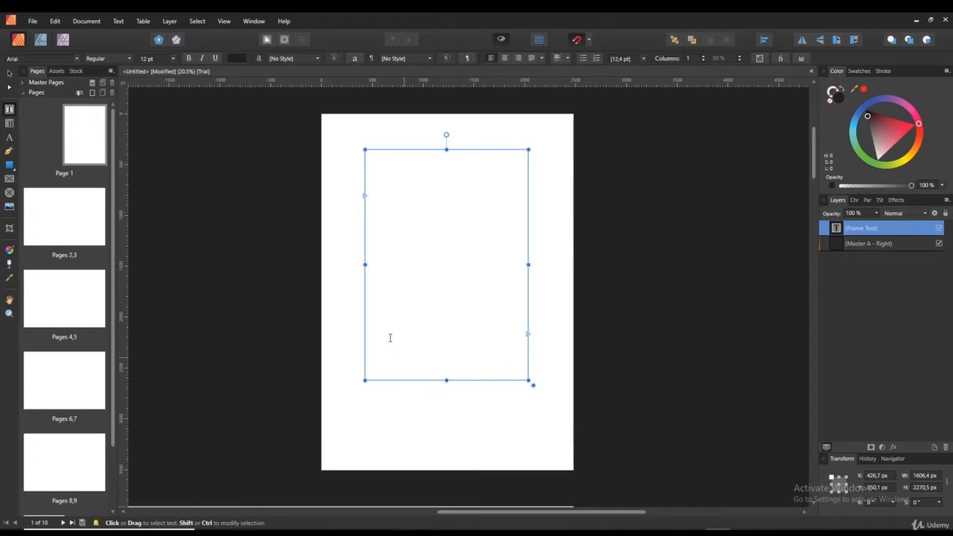
pyautogui.rightClick(376, 162)
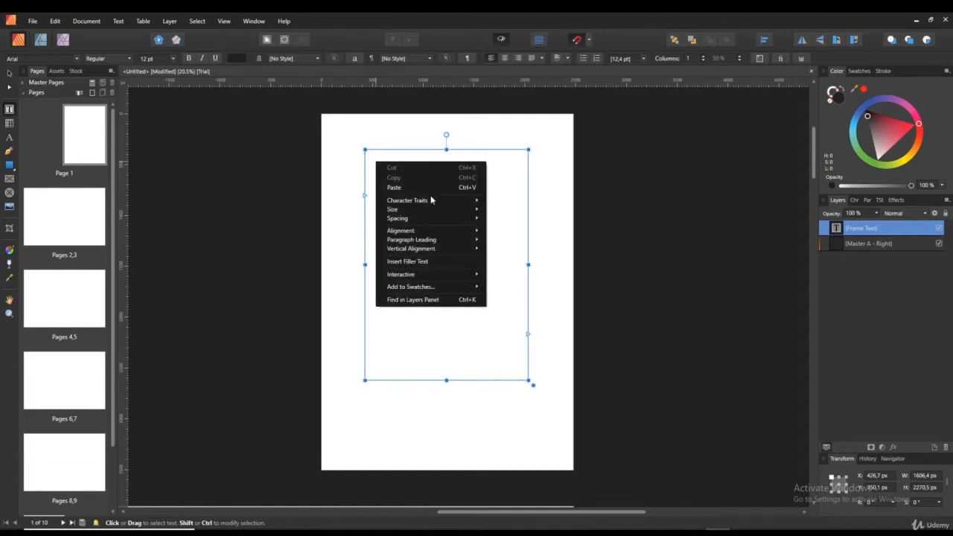
pyautogui.click(374, 163)
pyautogui.rightClick(374, 163)
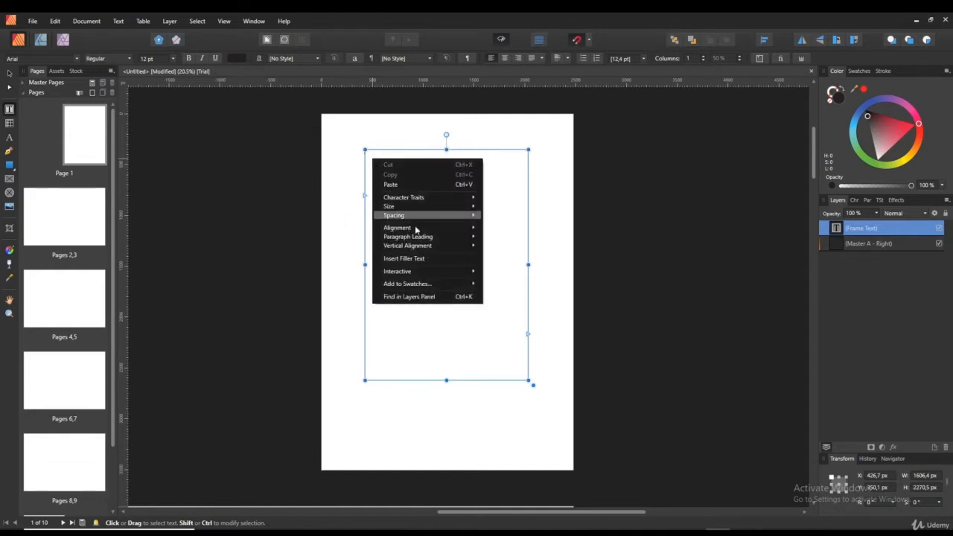
pyautogui.click(402, 257)
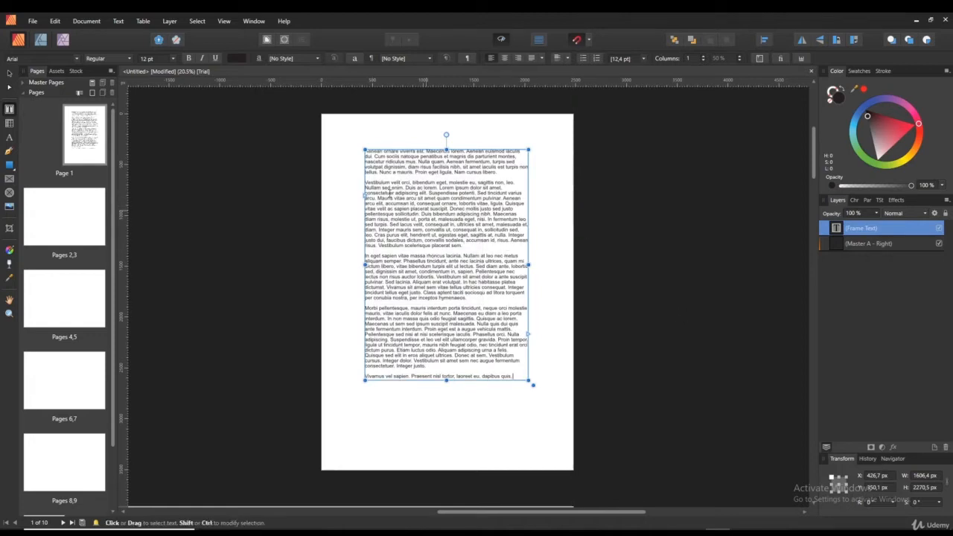
# - Move the filler-text frame up-left and shrink it, then draw an empty frame at lower right
pyautogui.click(12, 73)
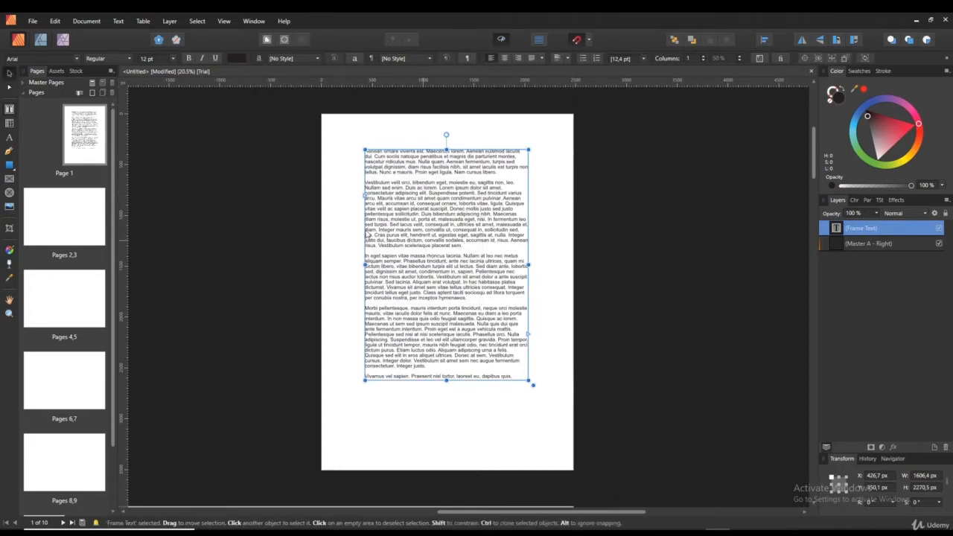
pyautogui.moveTo(364, 230); pyautogui.dragTo(397, 222)
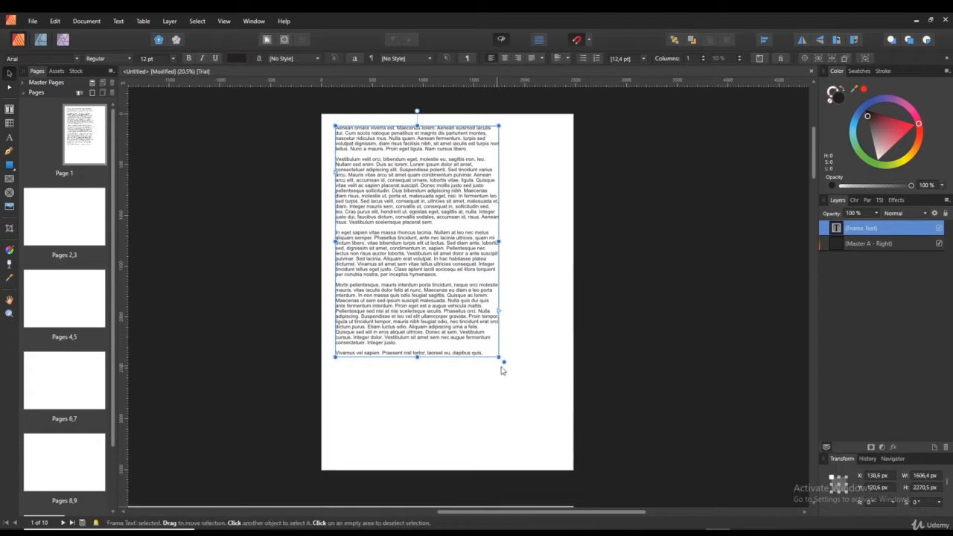
pyautogui.moveTo(499, 358); pyautogui.dragTo(462, 310)
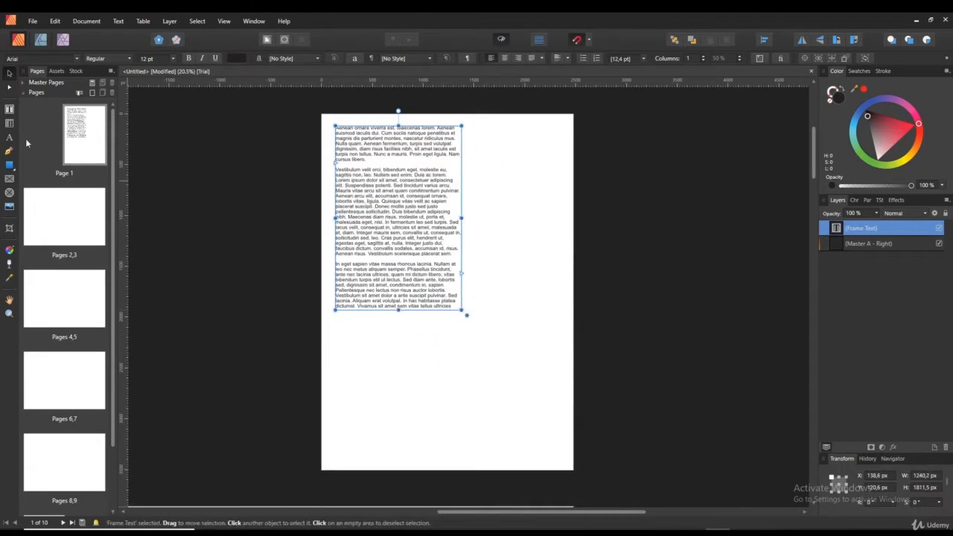
pyautogui.click(9, 109)
pyautogui.moveTo(451, 440); pyautogui.dragTo(547, 328)
# - Flow the first frame's overflow text into the lower-right frame
pyautogui.rightClick(482, 347)
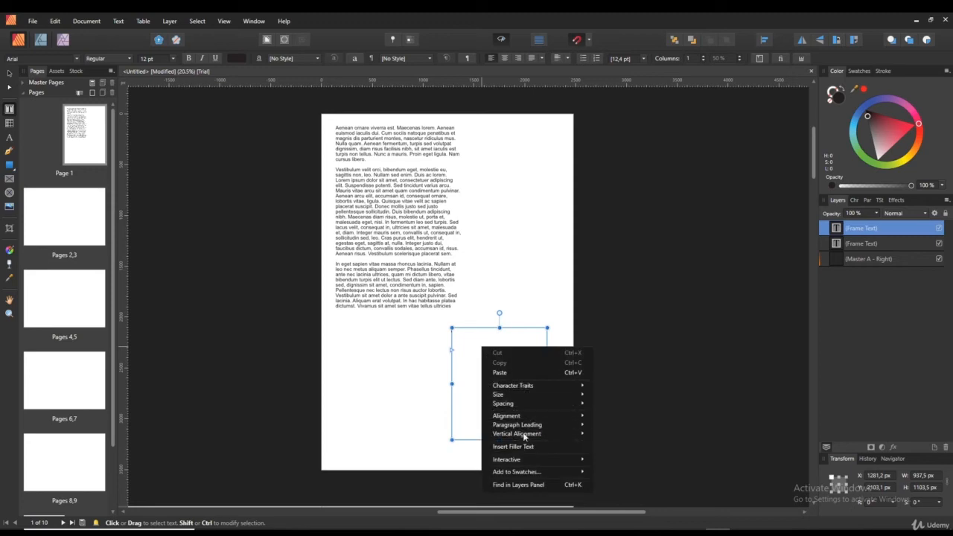
pyautogui.click(429, 267)
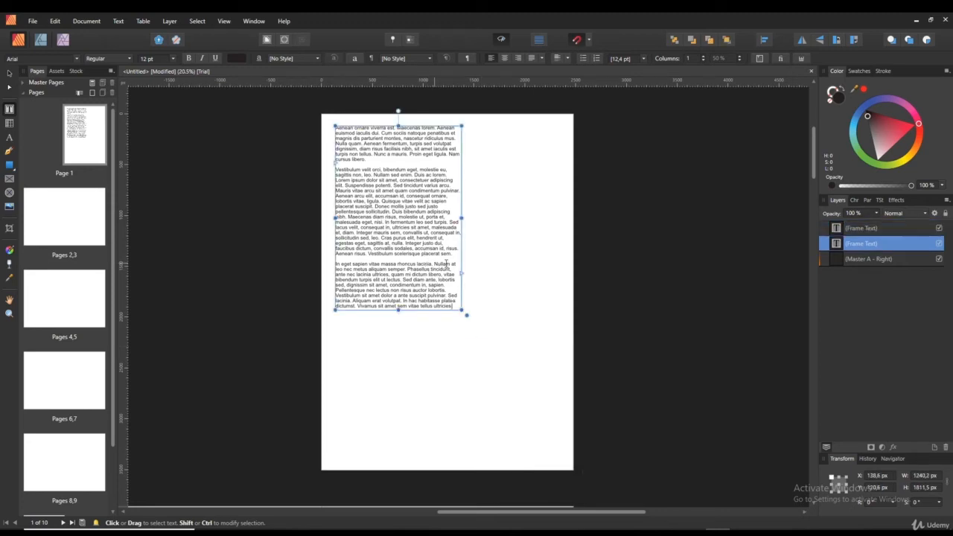
pyautogui.click(467, 275)
pyautogui.click(501, 365)
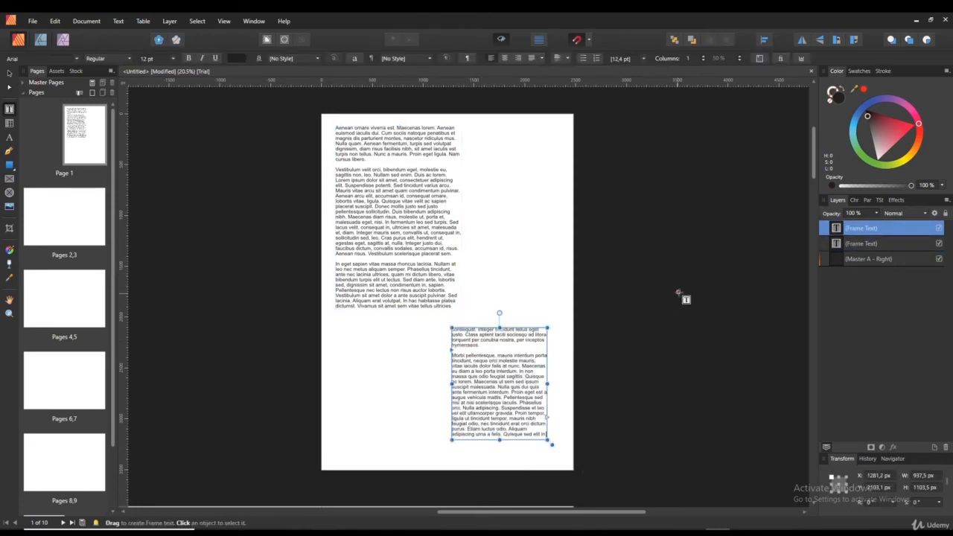
# - Draw a new empty text frame at the upper right of the page
pyautogui.click(431, 291)
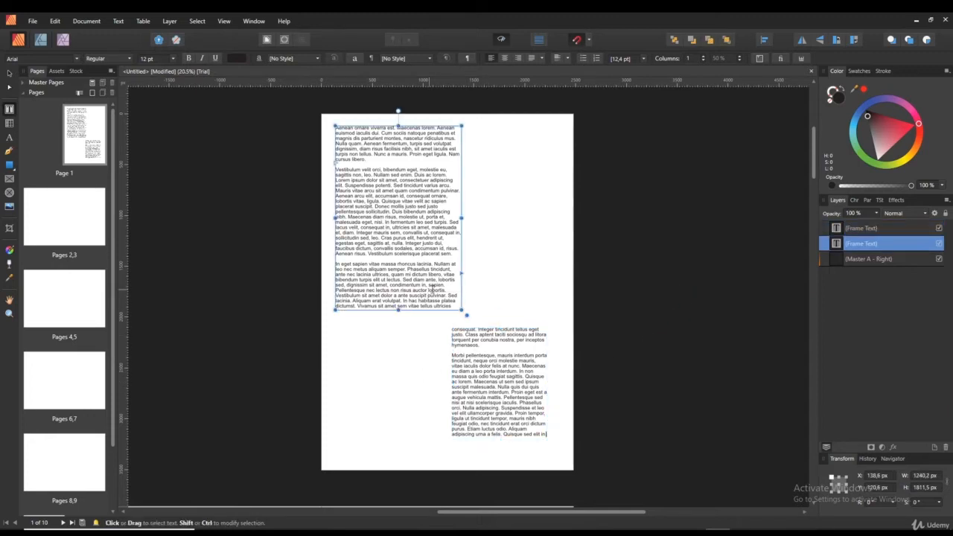
pyautogui.click(463, 339)
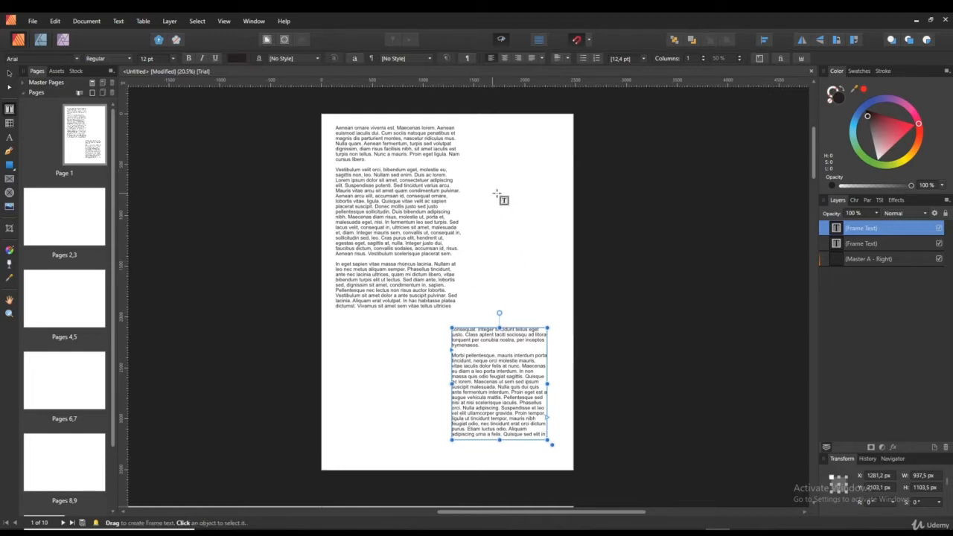
pyautogui.moveTo(499, 165); pyautogui.dragTo(556, 254)
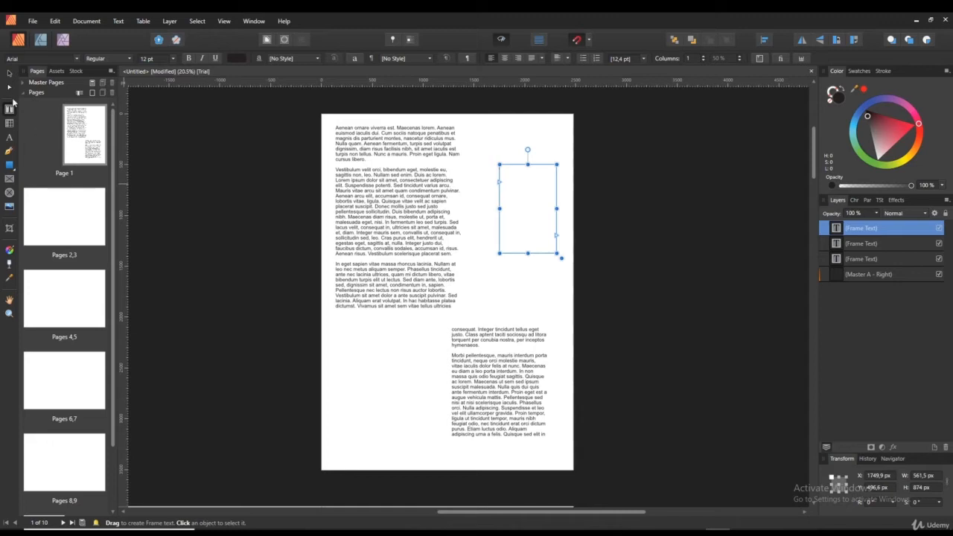
# - Flow the lower frame's overflow text into the upper-right frame
pyautogui.click(526, 399)
pyautogui.click(549, 419)
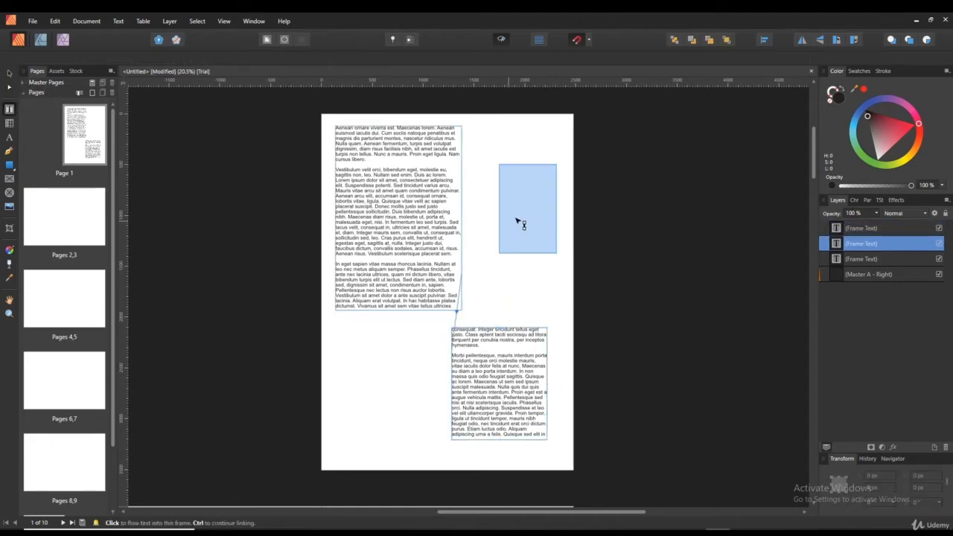
pyautogui.click(515, 217)
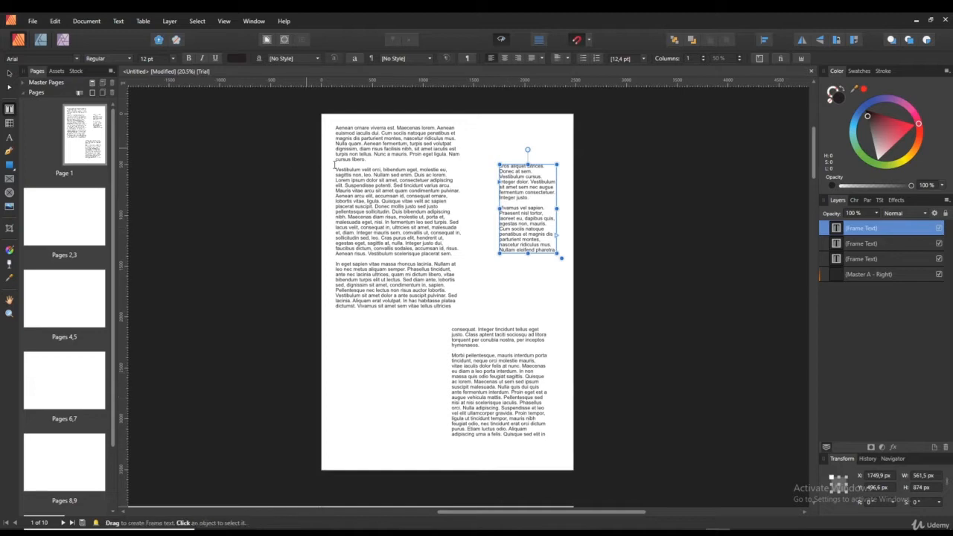
# - Select each of the three linked text frames to clear them off the page
pyautogui.click(414, 246)
pyautogui.click(492, 384)
pyautogui.click(526, 233)
pyautogui.click(9, 109)
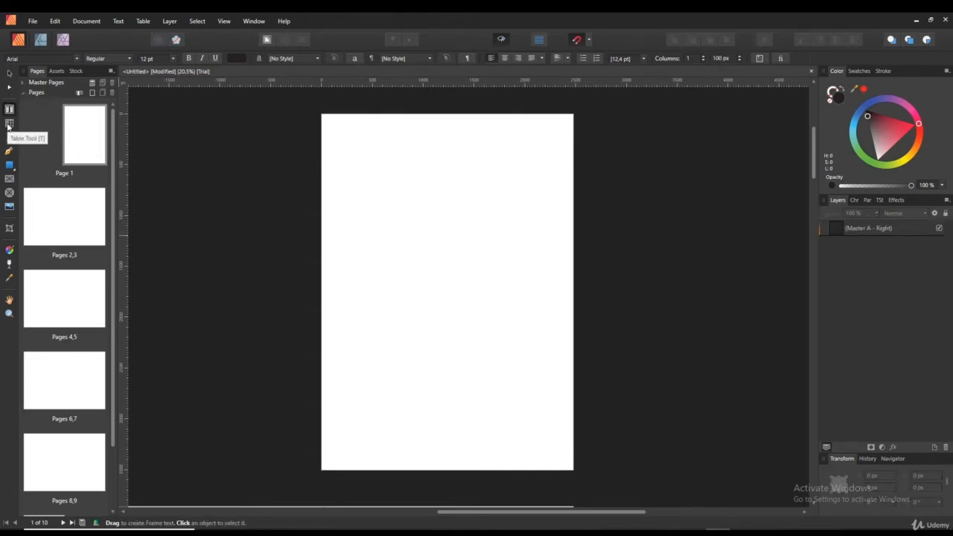
pyautogui.click(9, 124)
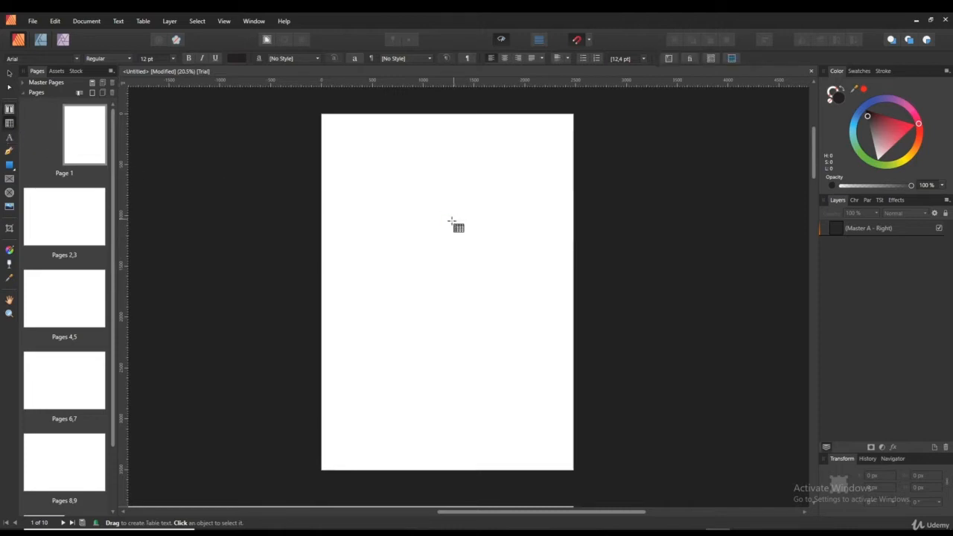
pyautogui.moveTo(346, 148); pyautogui.dragTo(555, 300)
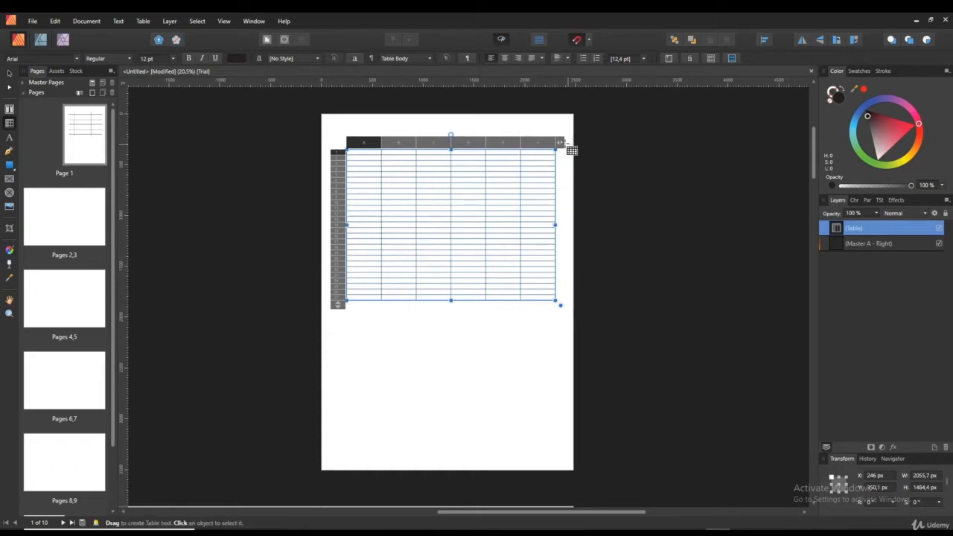
pyautogui.moveTo(559, 142); pyautogui.dragTo(586, 160)
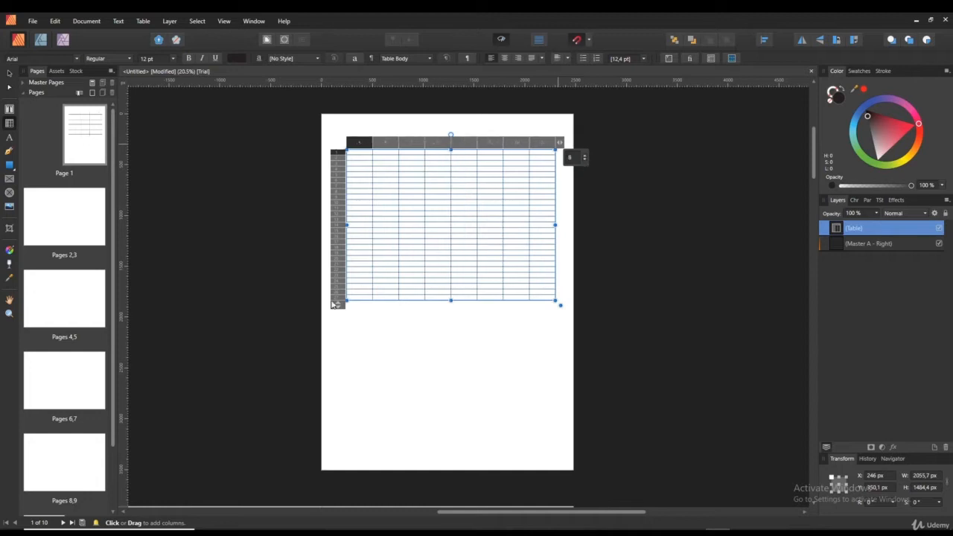
pyautogui.moveTo(334, 304); pyautogui.dragTo(364, 321)
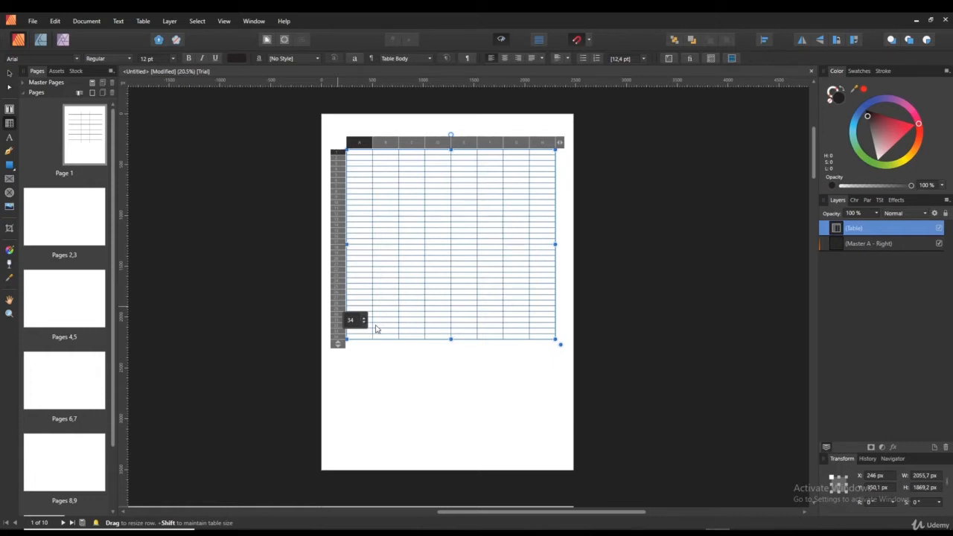
pyautogui.click(461, 414)
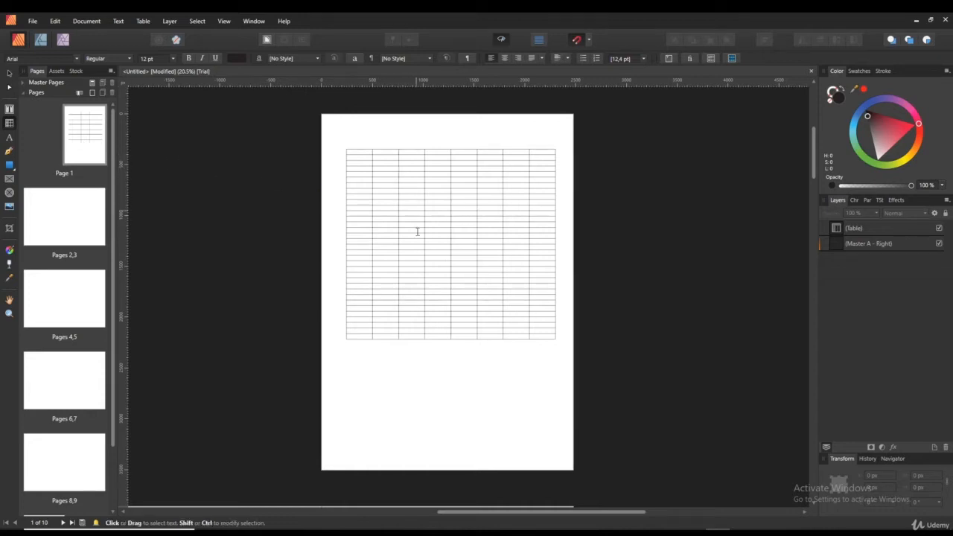
pyautogui.click(354, 169)
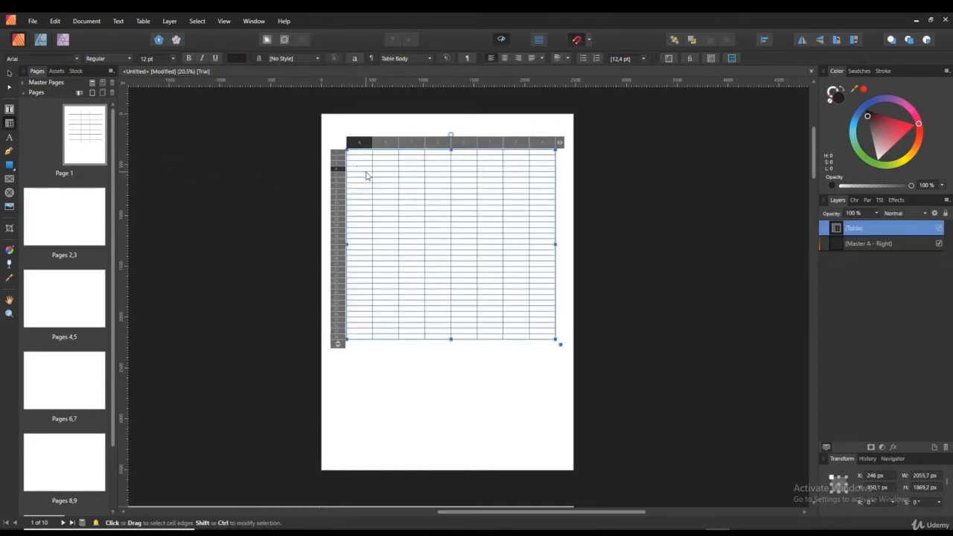
pyautogui.click(365, 172)
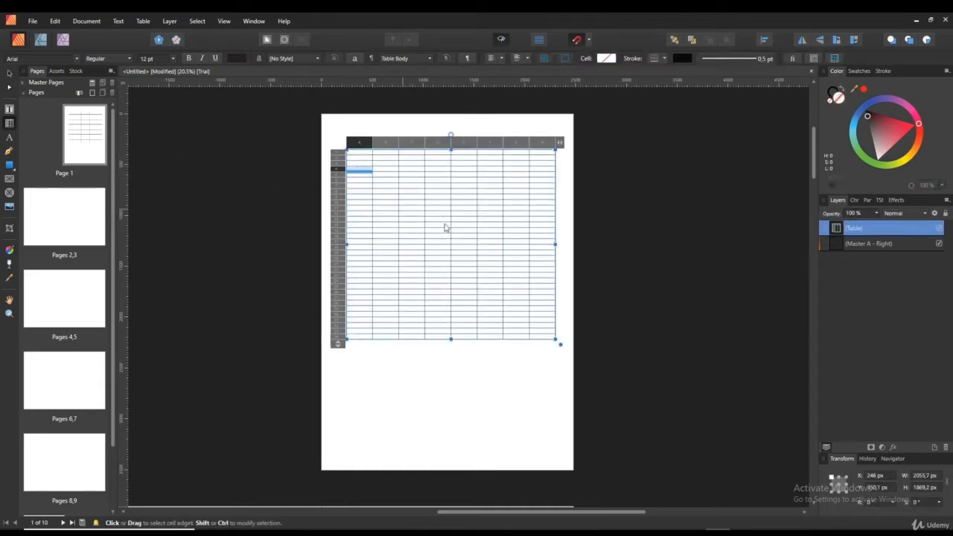
pyautogui.click(390, 173)
pyautogui.click(440, 252)
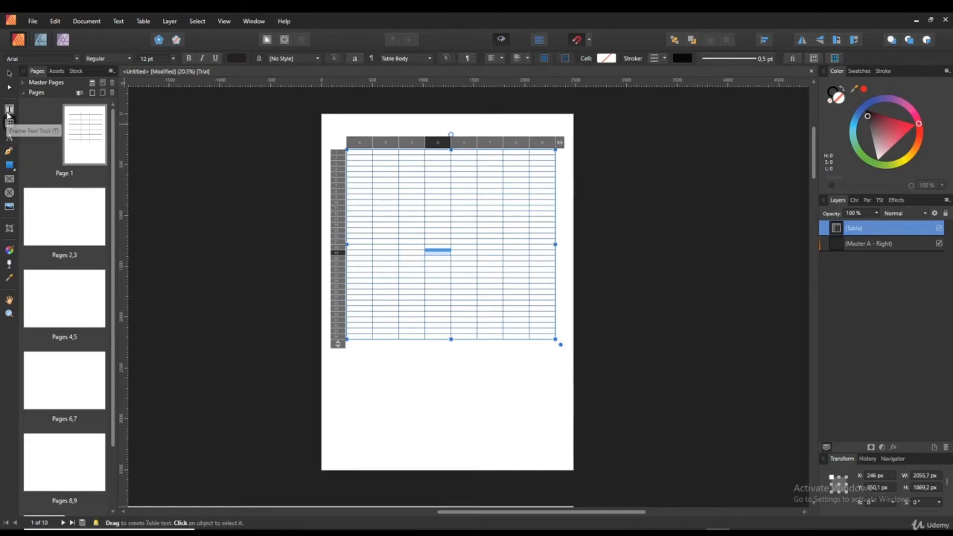
pyautogui.press('t')
pyautogui.press('t')
pyautogui.press('t')
pyautogui.press('t')
pyautogui.press('t')
pyautogui.press('t')
pyautogui.press('t')
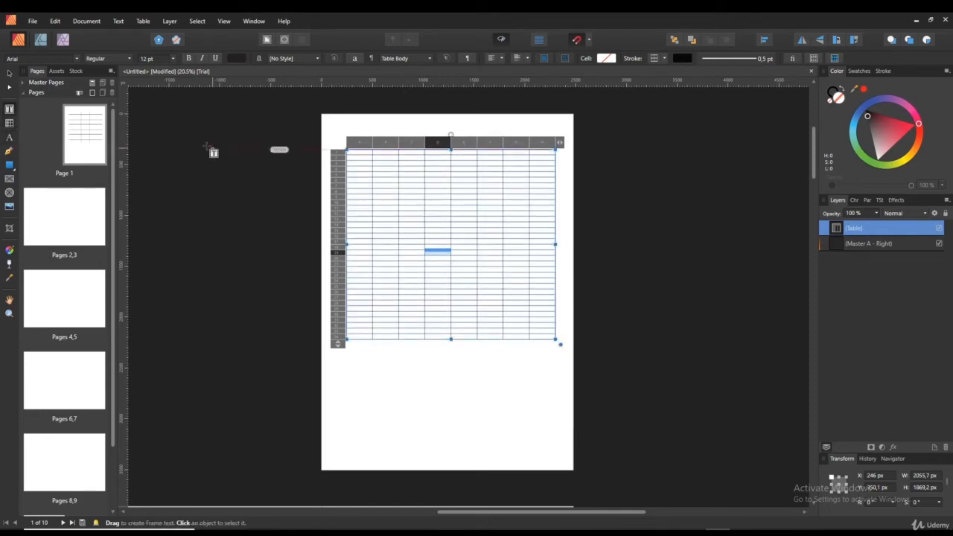
pyautogui.press('t')
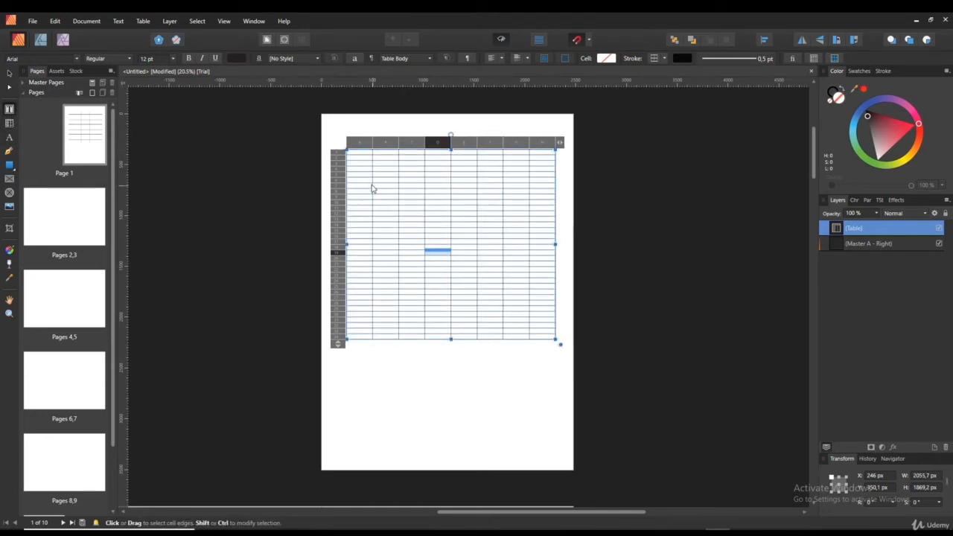
pyautogui.press('5')
pyautogui.press('t')
pyautogui.press('t')
pyautogui.press('t')
pyautogui.press('t')
pyautogui.press('t')
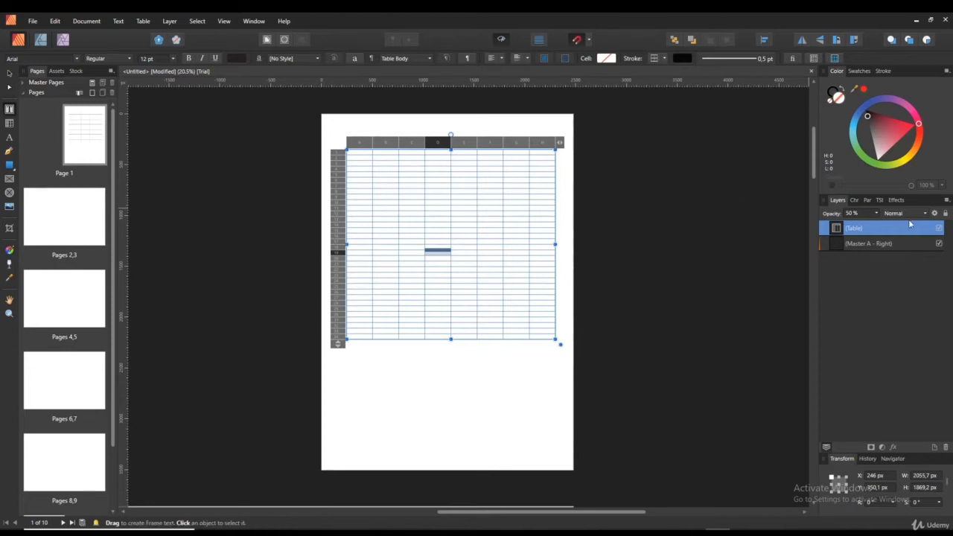
pyautogui.click(876, 244)
pyautogui.click(868, 230)
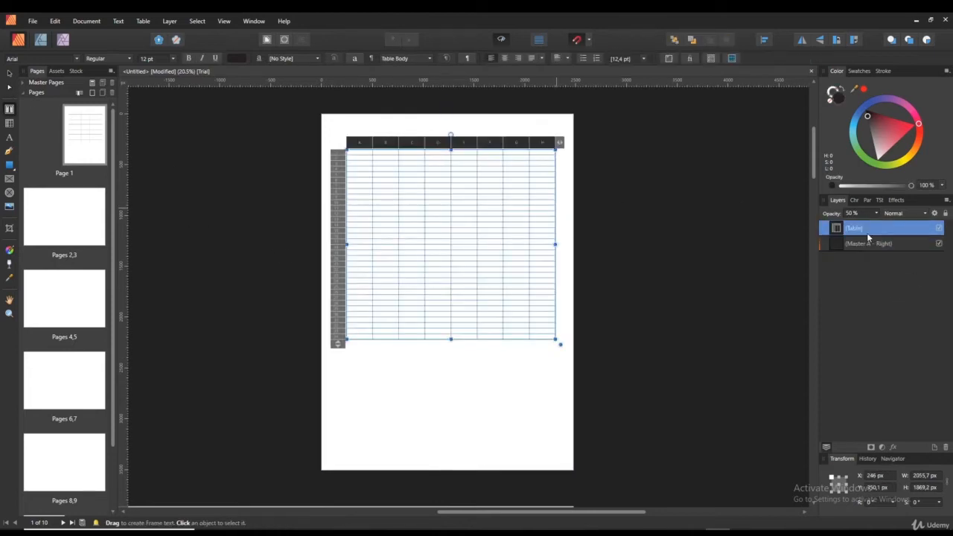
pyautogui.press('Delete')
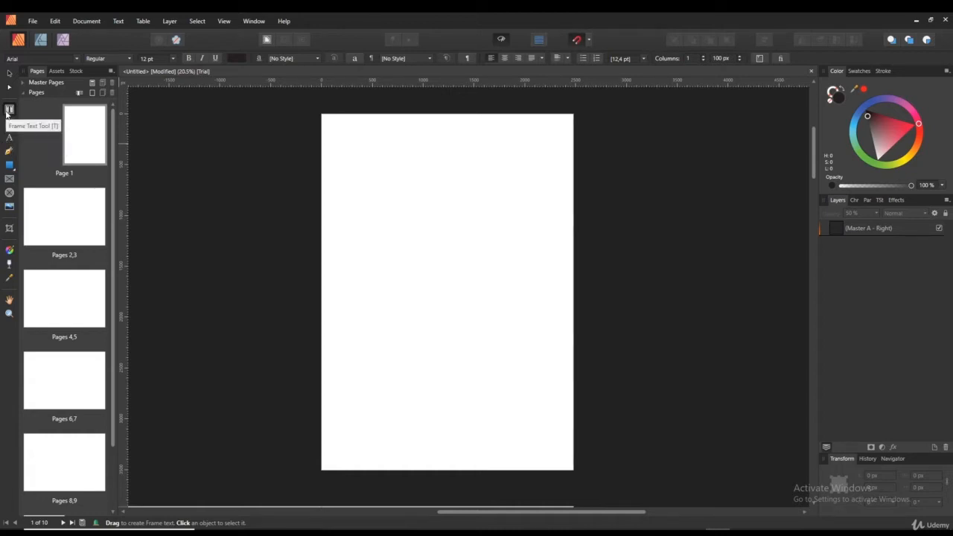
# - Create 180 pt artistic text reading 'Hello' near the page top and nudge it slightly up
pyautogui.click(10, 137)
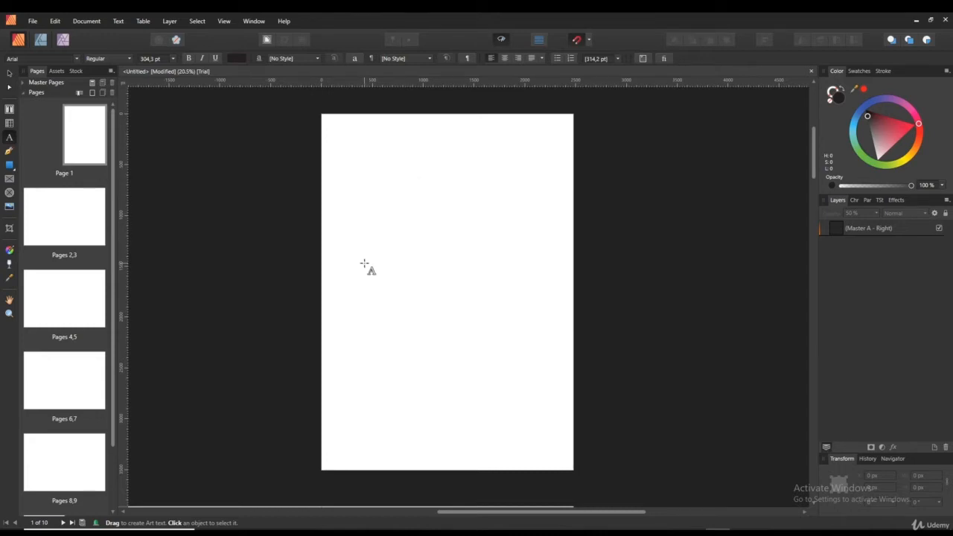
pyautogui.click(10, 110)
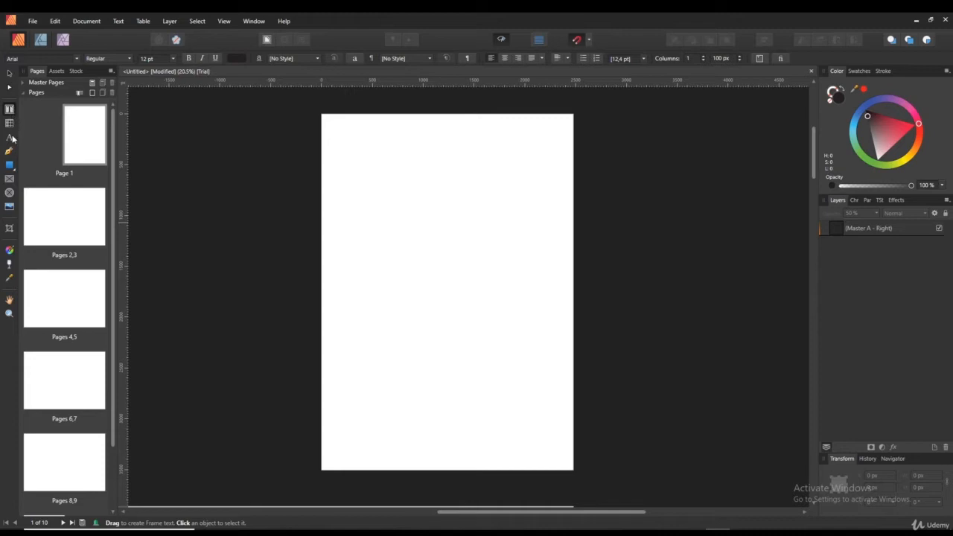
pyautogui.click(10, 138)
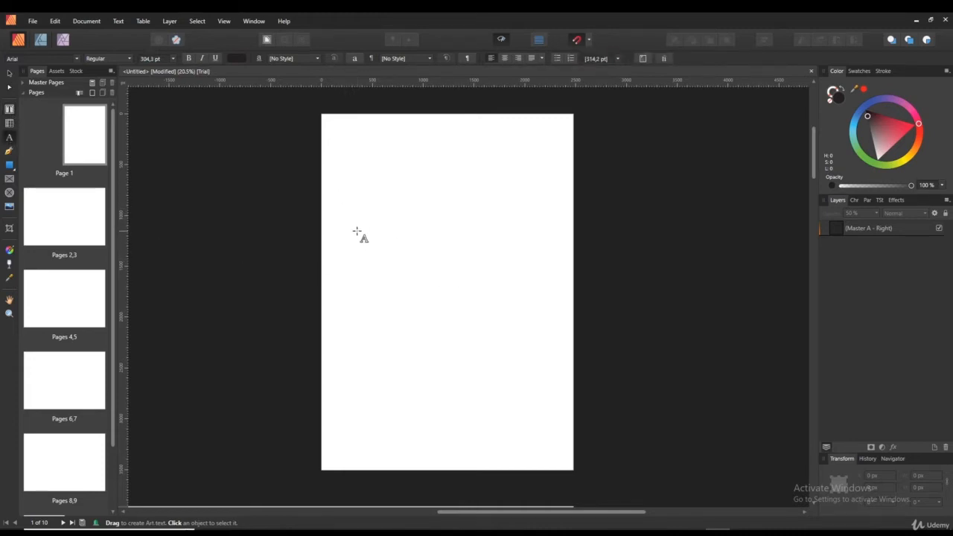
pyautogui.moveTo(357, 232); pyautogui.dragTo(396, 176)
pyautogui.write('H')
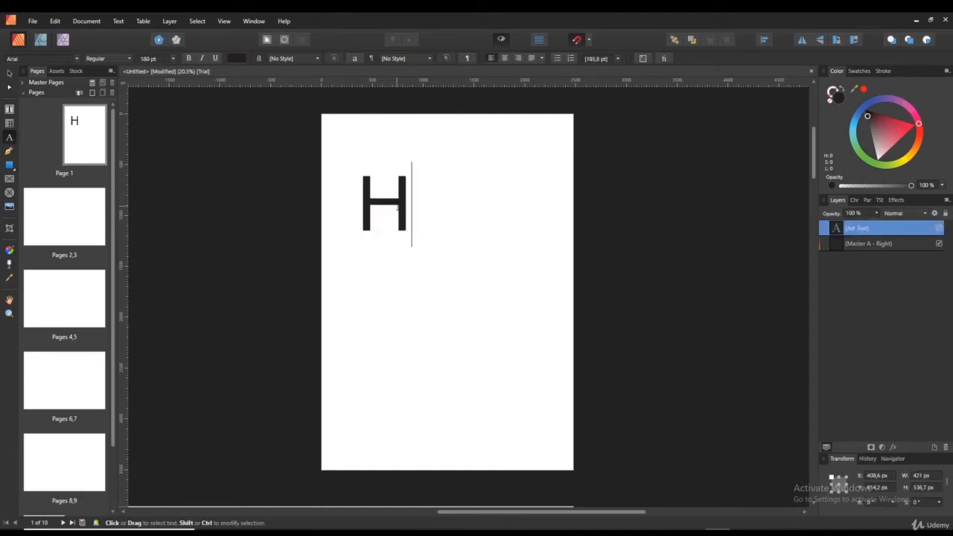
pyautogui.write('ello')
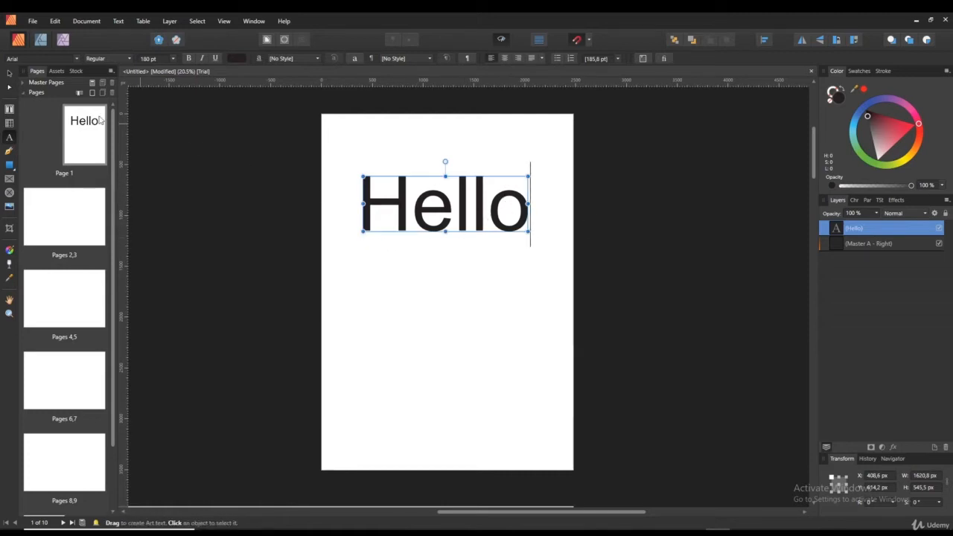
pyautogui.press('Escape')
pyautogui.moveTo(445, 209)
pyautogui.mouseDown()
pyautogui.moveTo(434, 196)
pyautogui.moveTo(447, 196)
pyautogui.mouseUp()
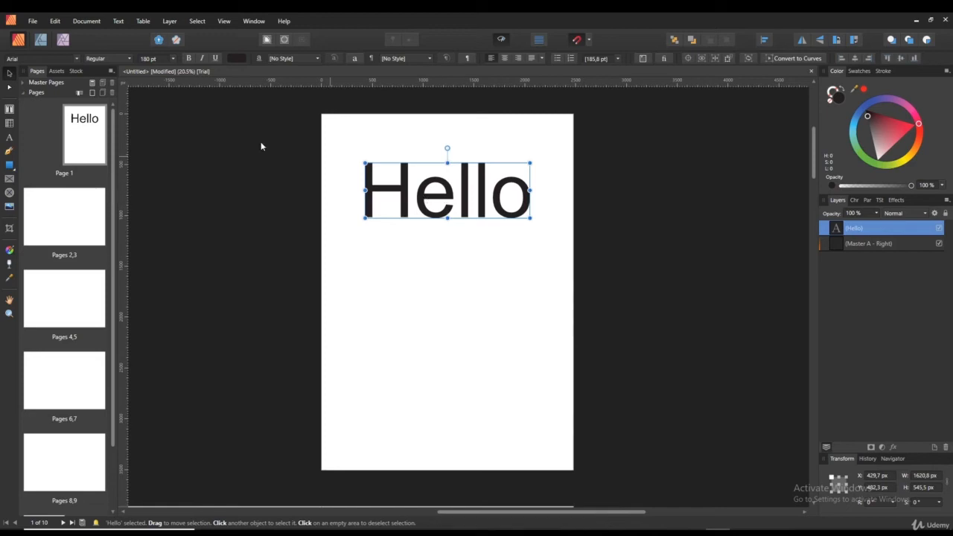
# - Draw a text frame below 'Hello' and fill it with filler text
pyautogui.click(9, 110)
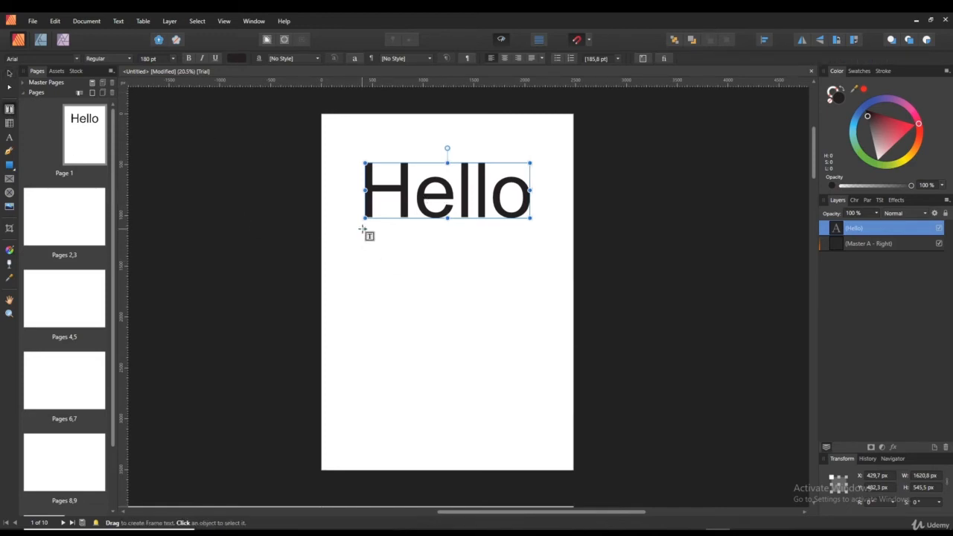
pyautogui.moveTo(365, 229); pyautogui.dragTo(531, 388)
pyautogui.rightClick(386, 258)
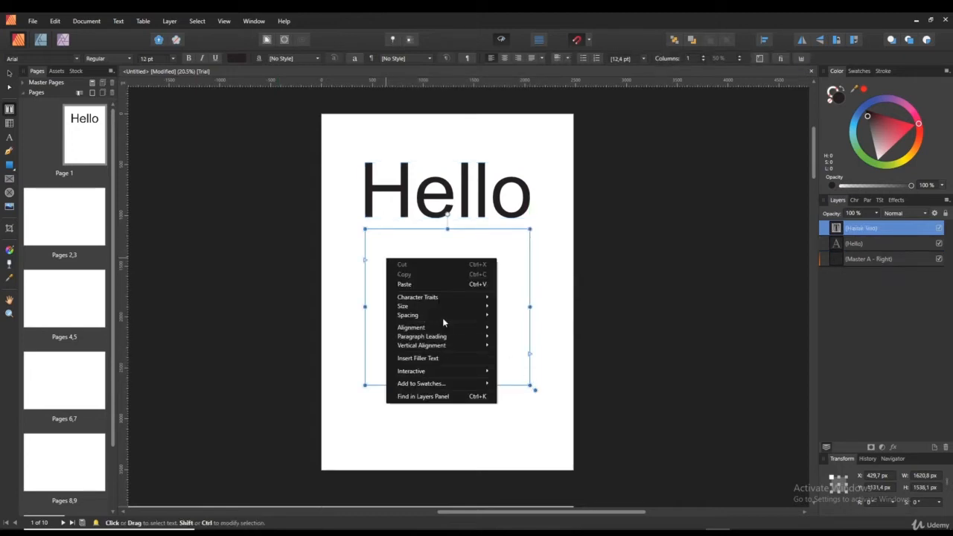
pyautogui.click(436, 362)
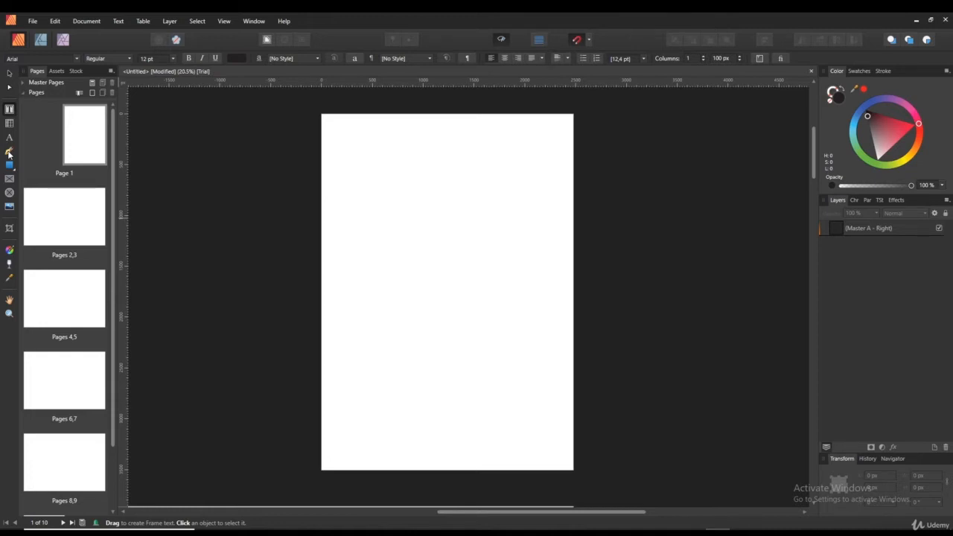
# - Draw a closed irregular six-sided outline with the Pen Tool
pyautogui.click(9, 151)
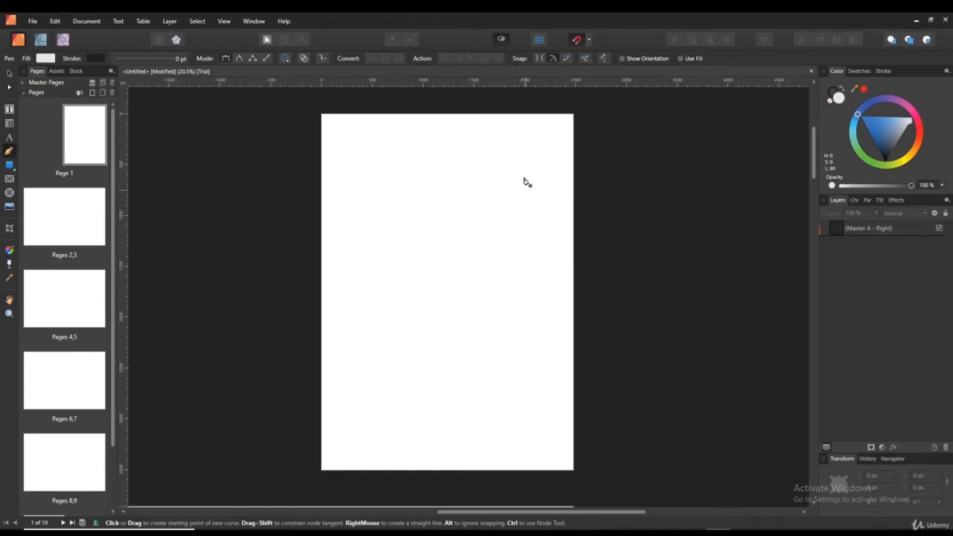
pyautogui.click(375, 159)
pyautogui.click(512, 156)
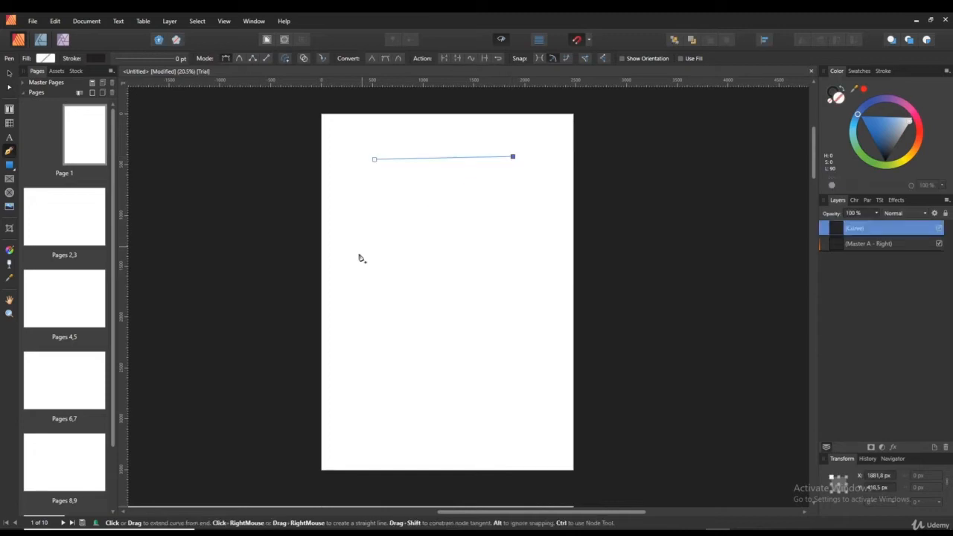
pyautogui.click(489, 218)
pyautogui.click(501, 310)
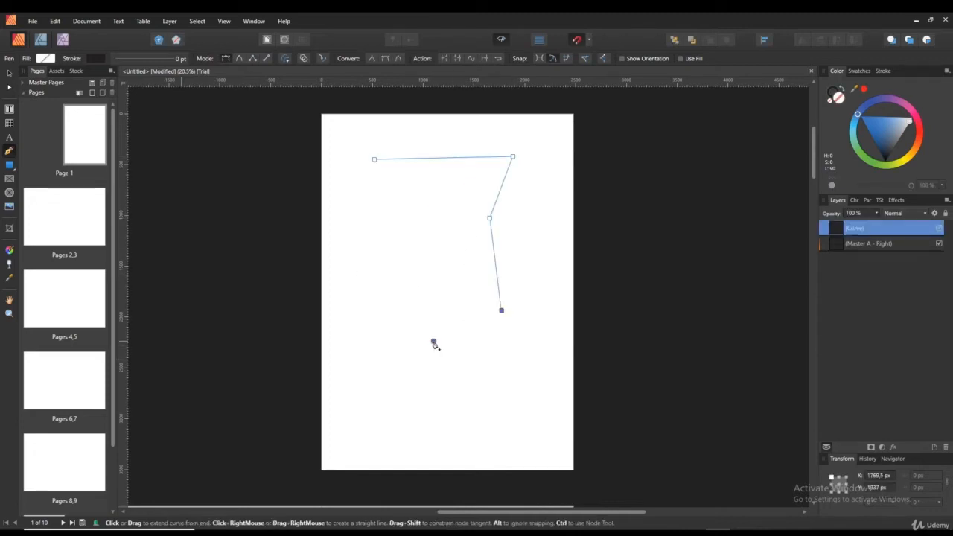
pyautogui.click(433, 340)
pyautogui.click(368, 320)
pyautogui.click(374, 159)
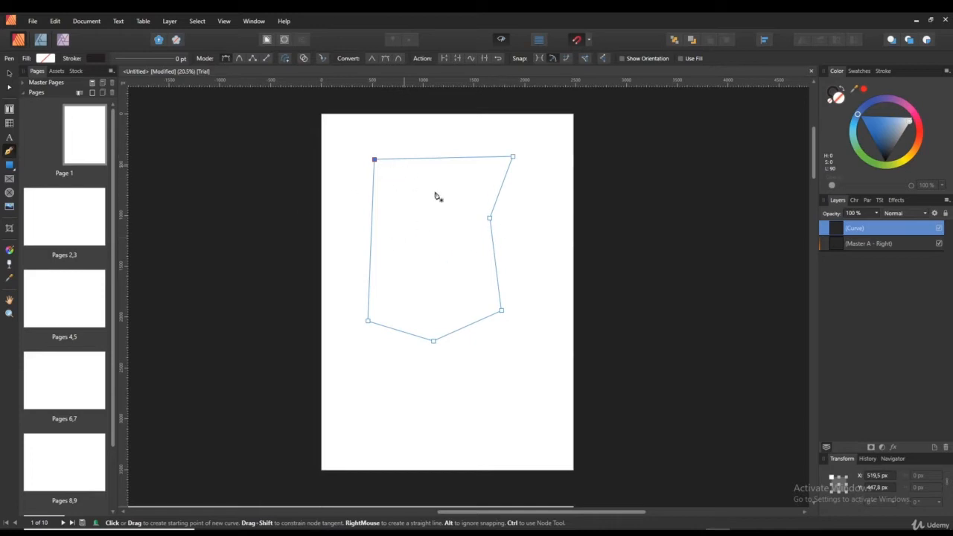
# - Give the outline a 0.7 pt stroke and convert it into a text frame
pyautogui.click(174, 58)
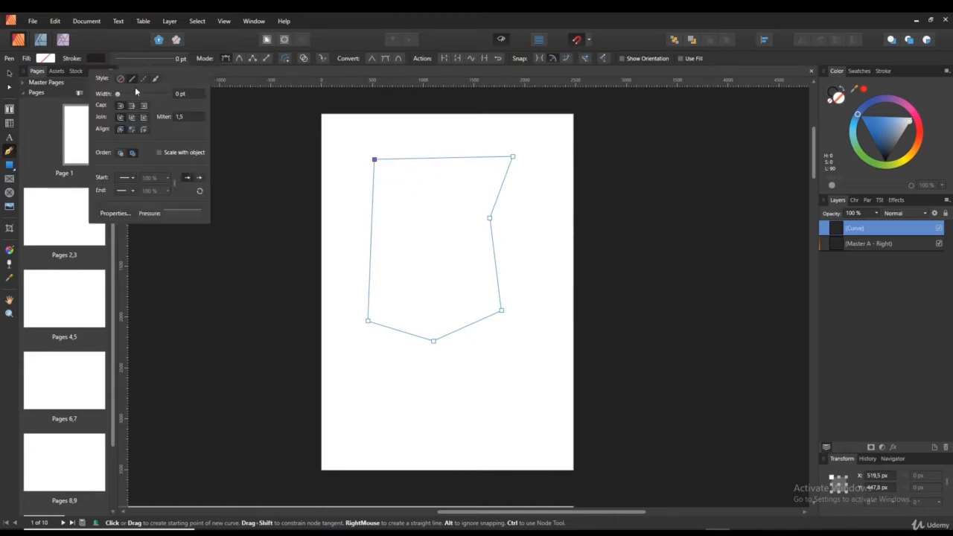
pyautogui.moveTo(119, 94); pyautogui.dragTo(125, 94)
pyautogui.click(9, 152)
pyautogui.rightClick(395, 221)
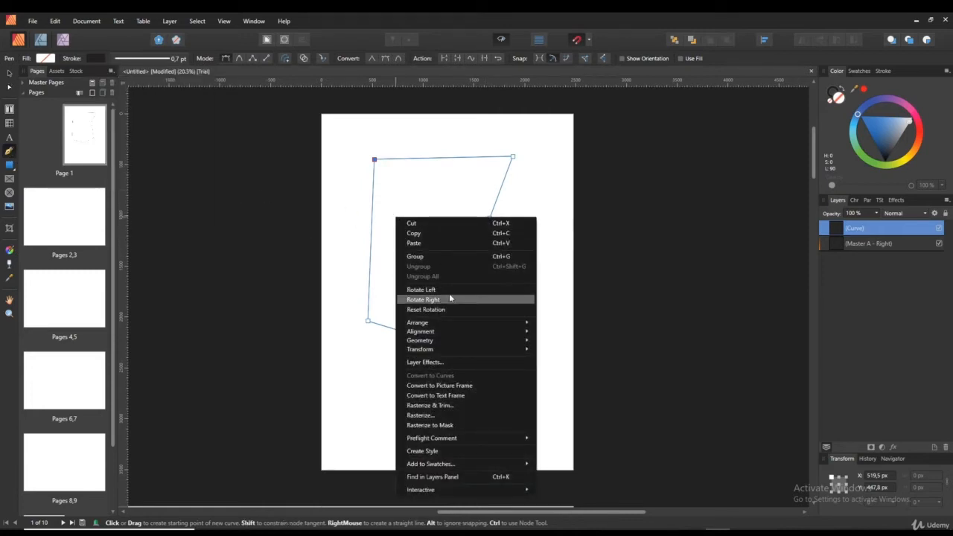
pyautogui.click(481, 395)
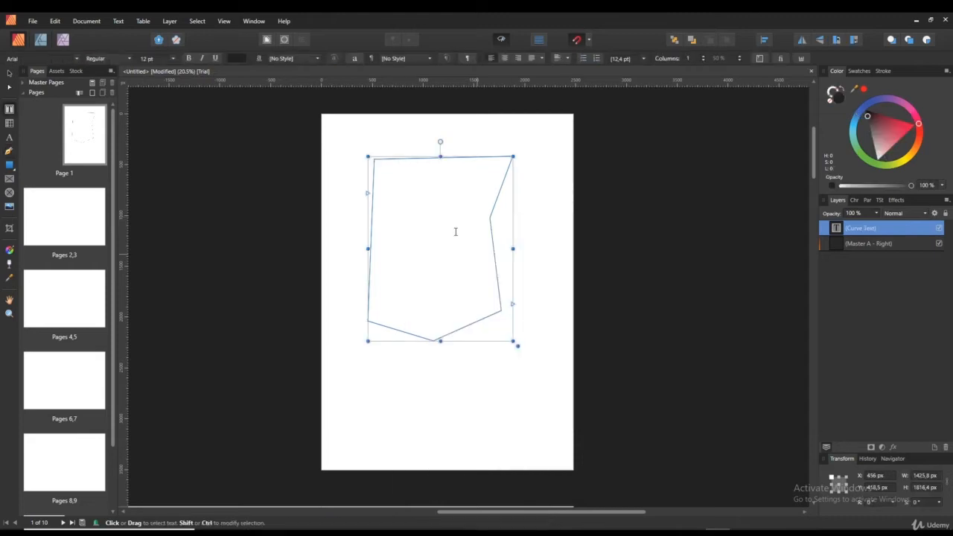
# - Type 'dfgdfg' in the shaped frame, then replace it with filler text
pyautogui.click(396, 167)
pyautogui.write('dfgdfg')
pyautogui.rightClick(417, 187)
pyautogui.click(447, 283)
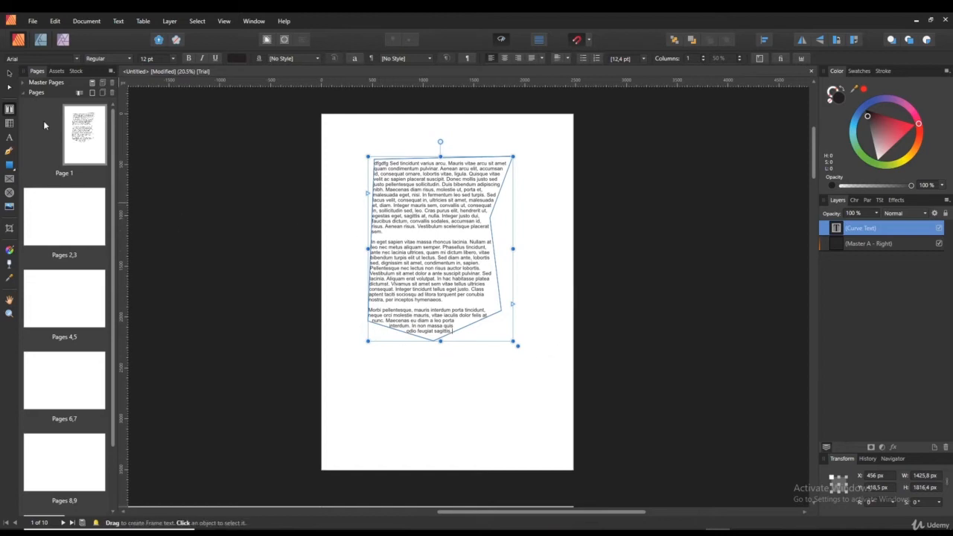
# - Bow the frame's three right-side edges inward with the Node Tool, then delete the frame
pyautogui.click(8, 88)
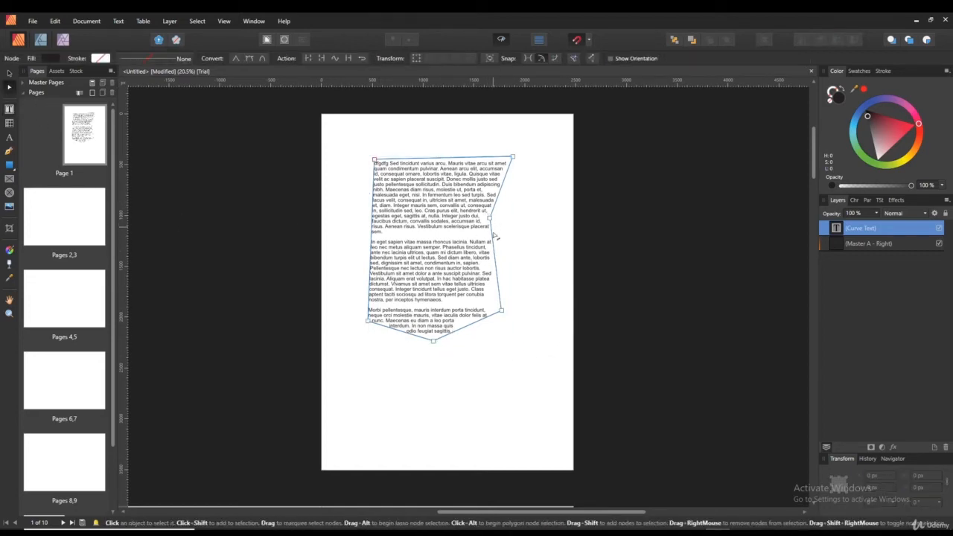
pyautogui.moveTo(495, 253); pyautogui.dragTo(470, 265)
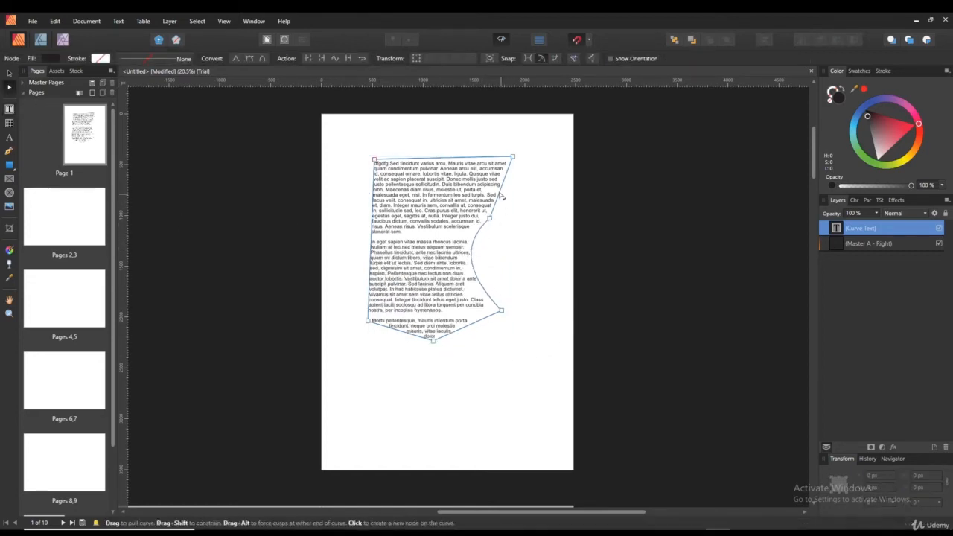
pyautogui.moveTo(502, 192); pyautogui.dragTo(481, 191)
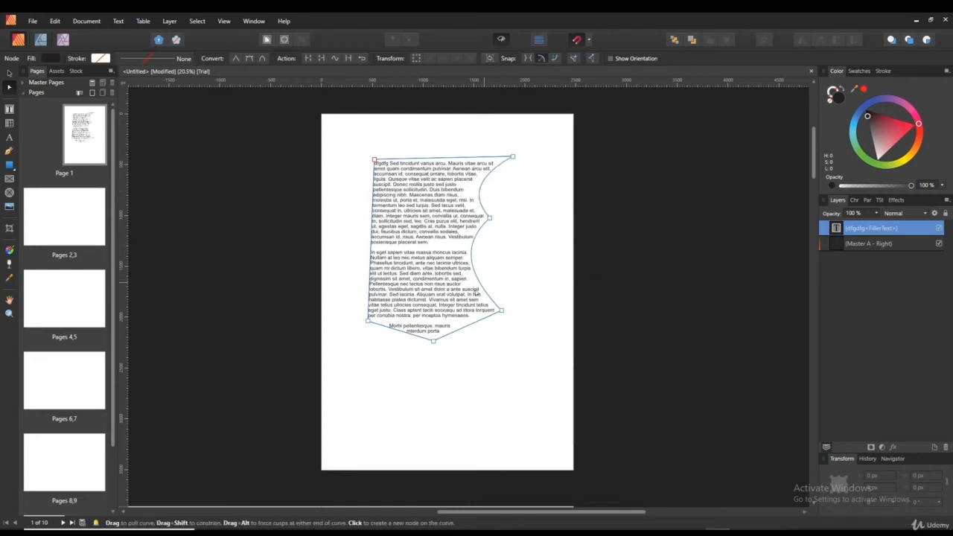
pyautogui.moveTo(466, 334); pyautogui.dragTo(417, 291)
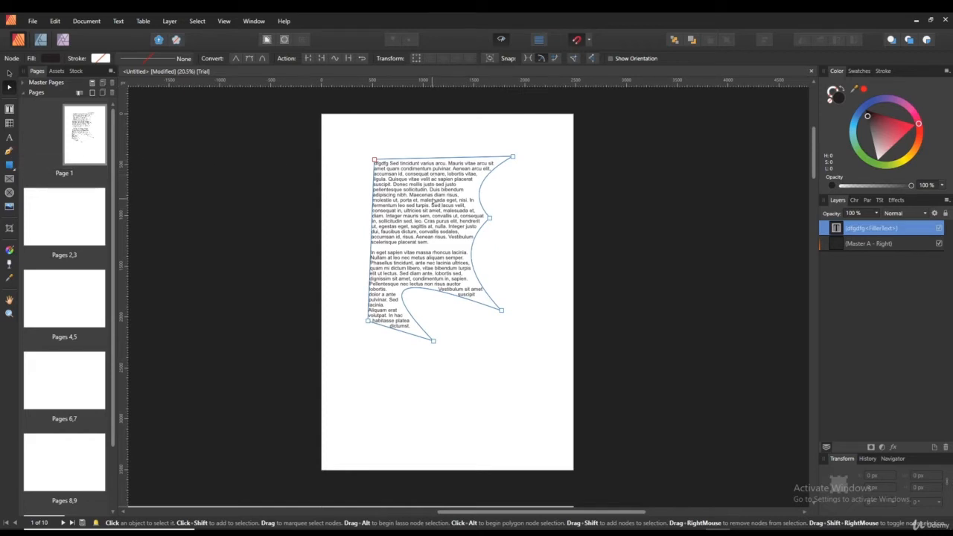
pyautogui.press('Delete')
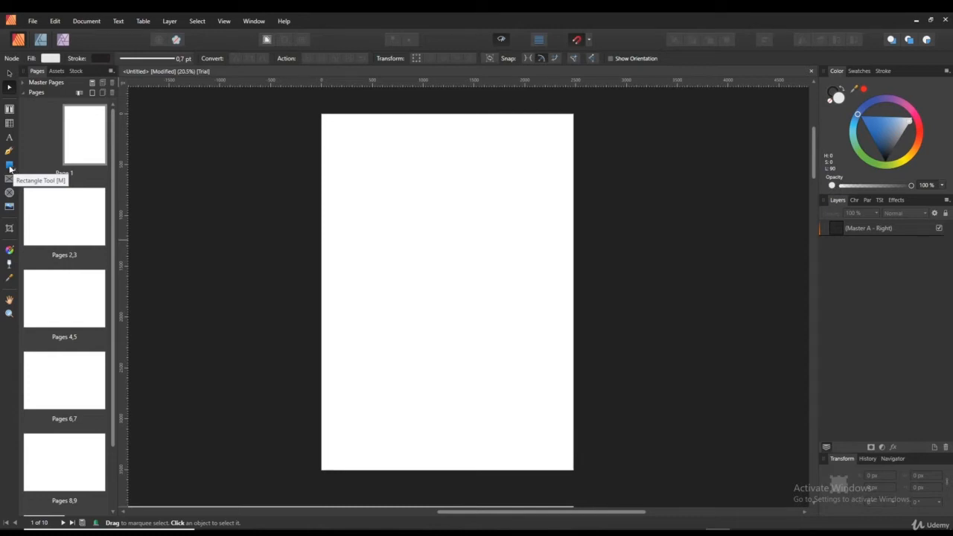
pyautogui.click(9, 167)
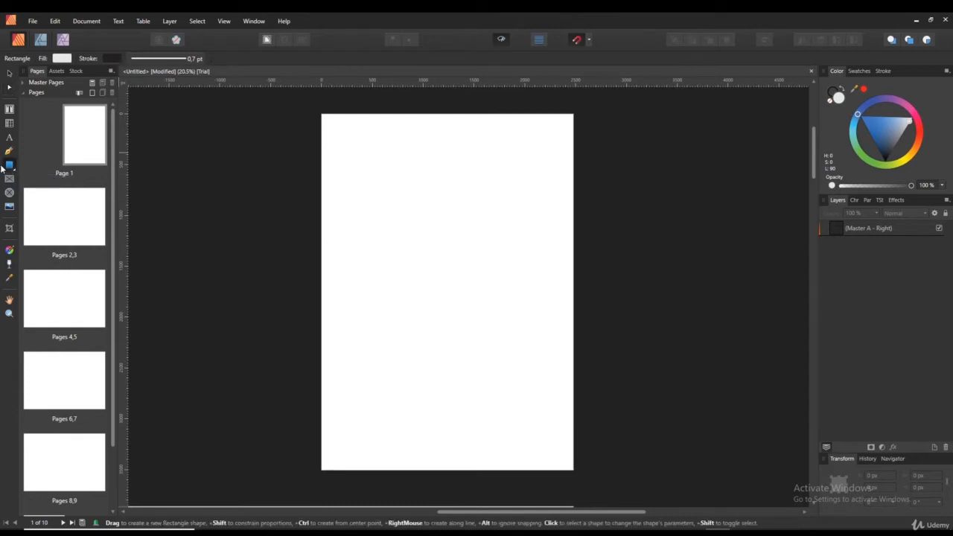
pyautogui.moveTo(367, 162); pyautogui.dragTo(506, 228)
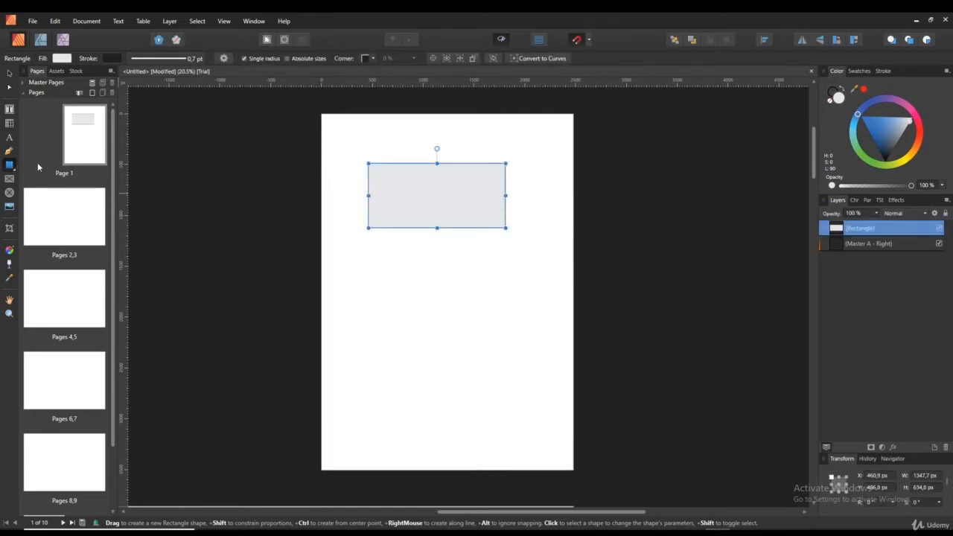
pyautogui.click(10, 166)
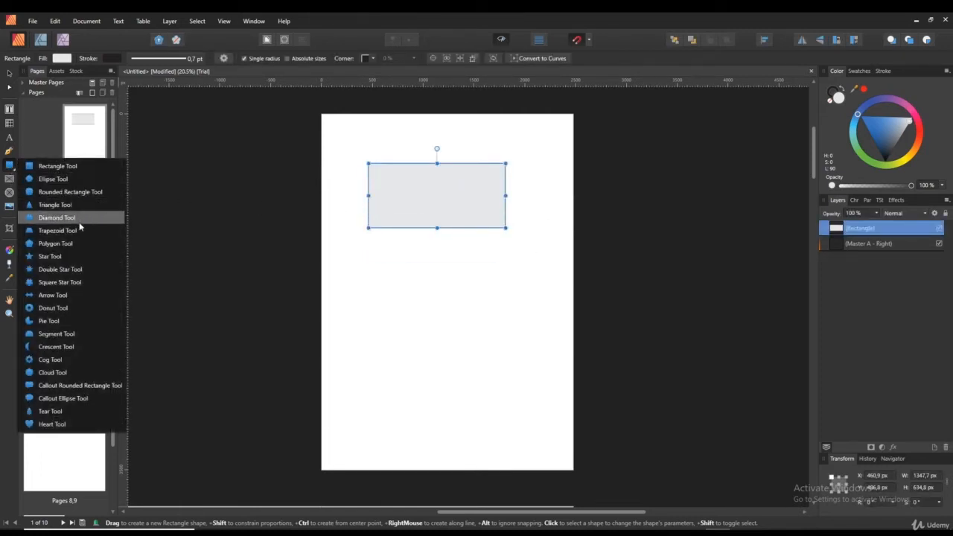
pyautogui.click(70, 191)
pyautogui.moveTo(394, 276); pyautogui.dragTo(506, 383)
pyautogui.click(10, 165)
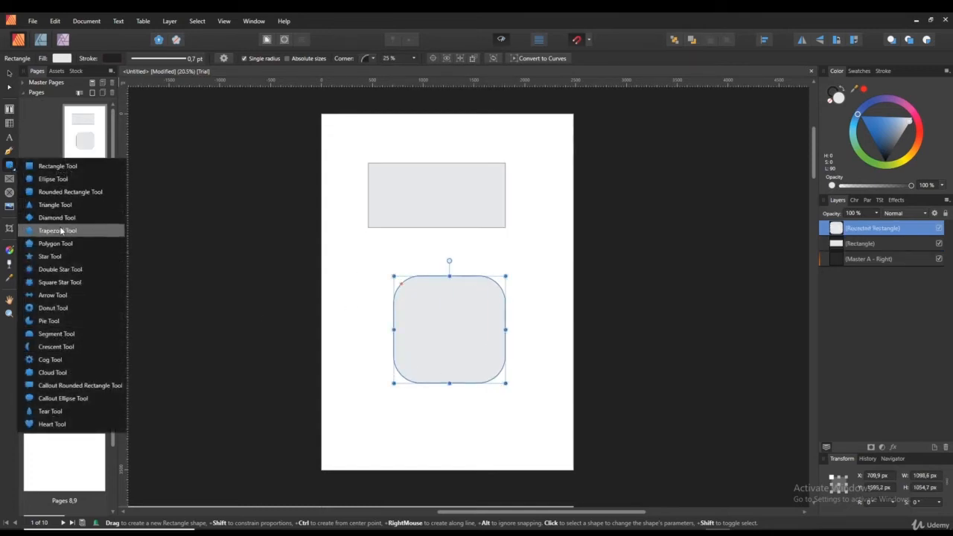
pyautogui.click(67, 256)
pyautogui.moveTo(383, 447); pyautogui.dragTo(443, 396)
pyautogui.click(10, 166)
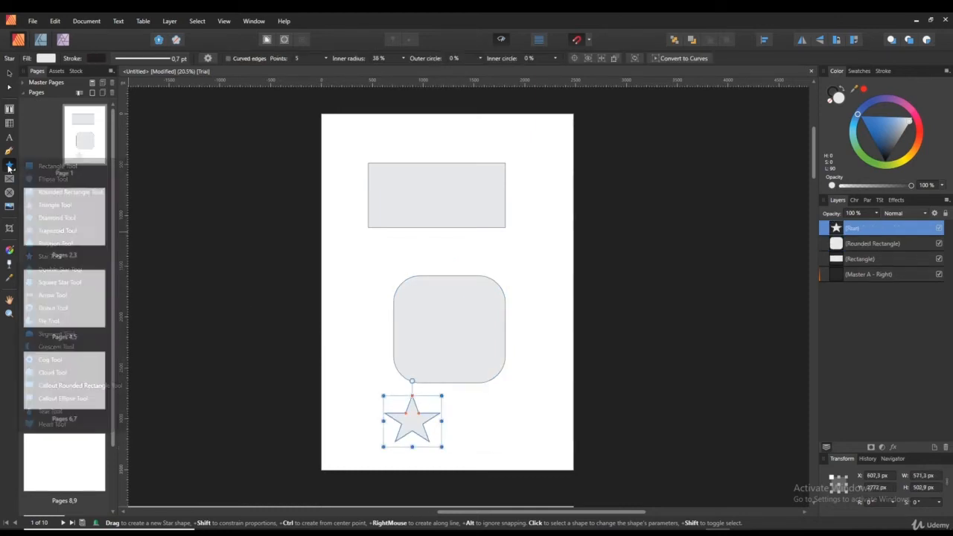
pyautogui.click(59, 360)
pyautogui.moveTo(391, 181); pyautogui.dragTo(468, 256)
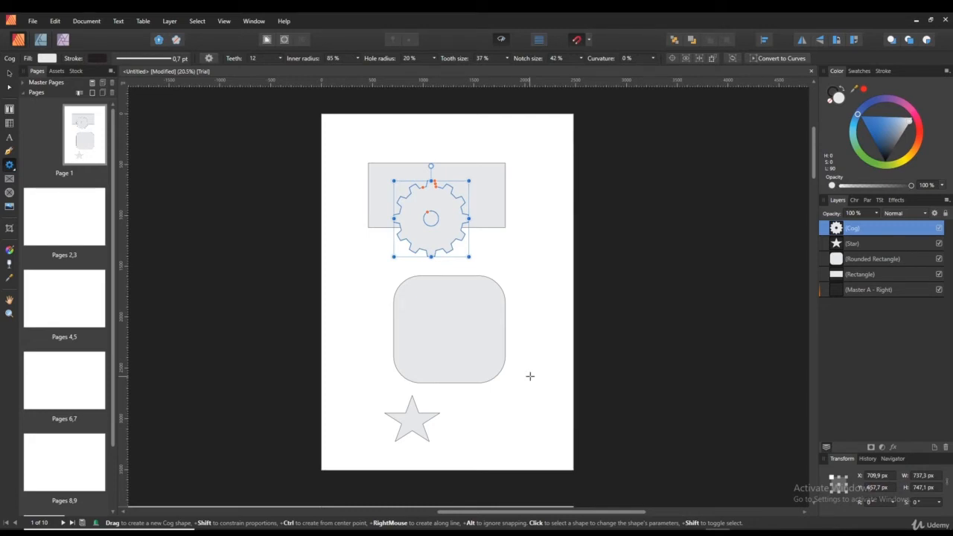
pyautogui.click(9, 165)
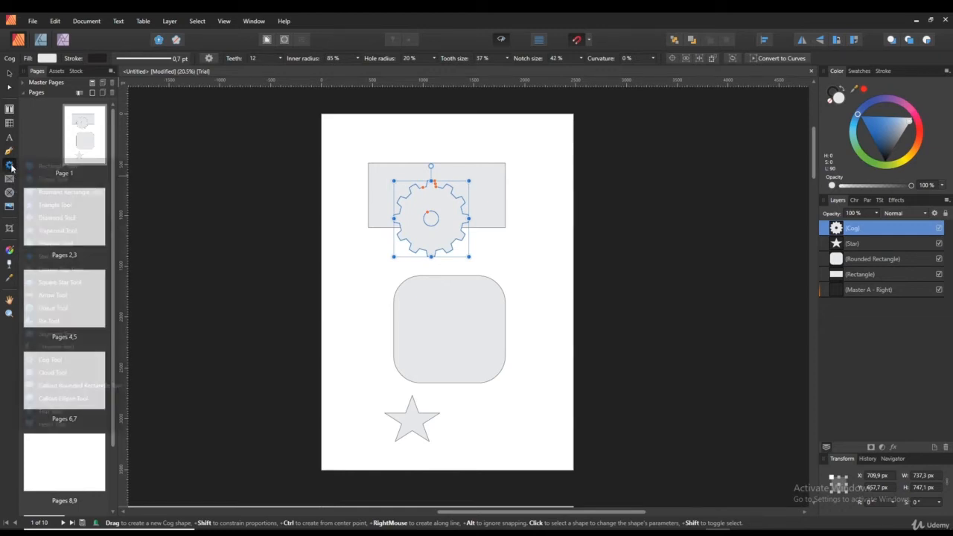
pyautogui.click(9, 167)
pyautogui.click(9, 166)
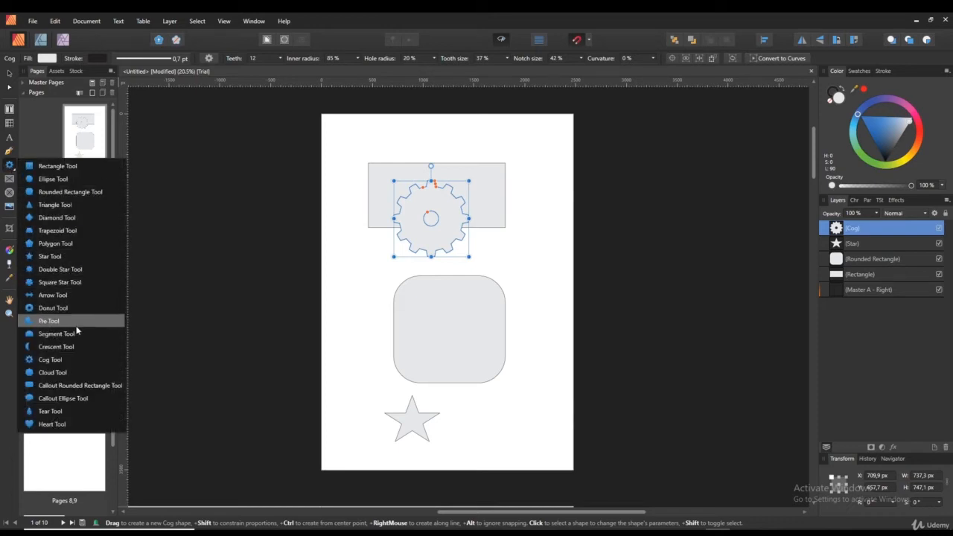
pyautogui.click(49, 321)
pyautogui.moveTo(393, 125); pyautogui.dragTo(446, 211)
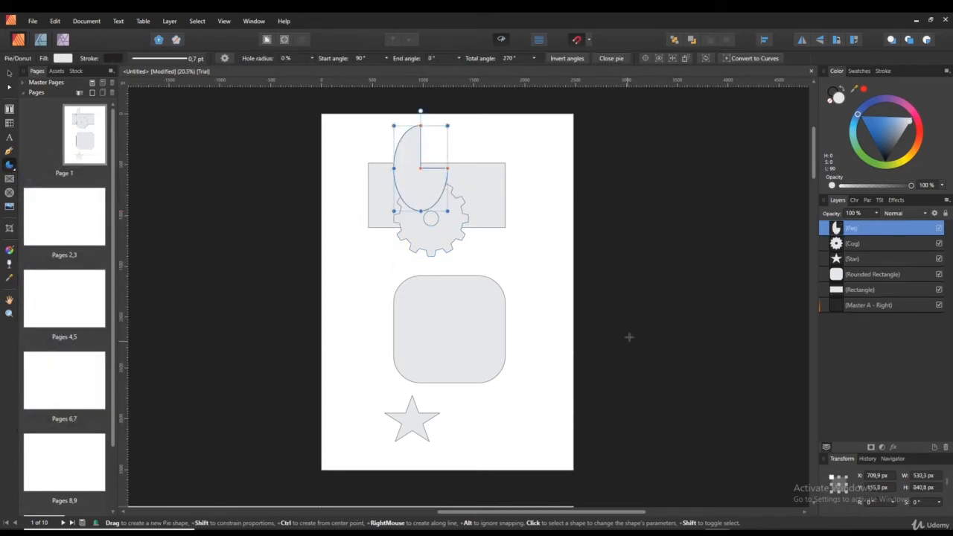
pyautogui.hotkey('ctrl', 'a')
pyautogui.press('Delete')
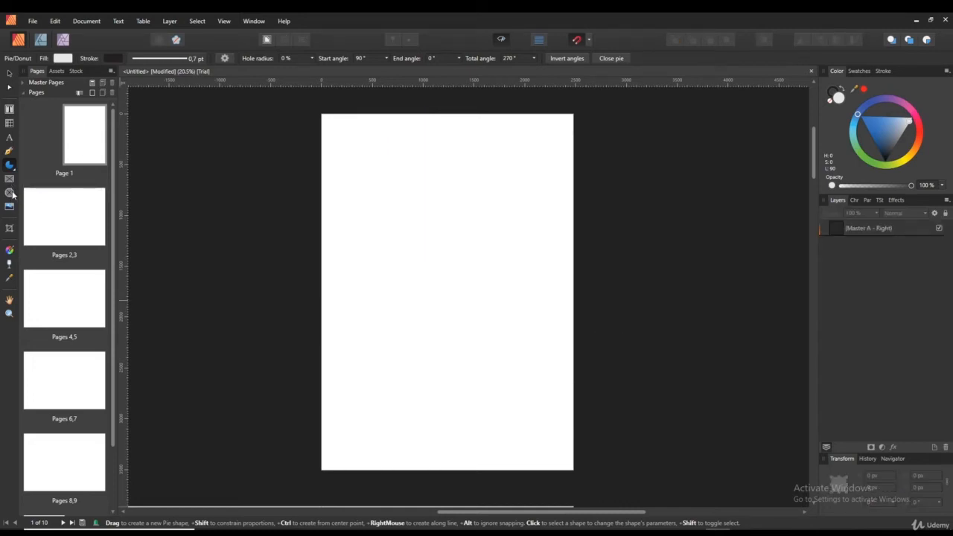
# - Draw a rectangular picture frame and drop a 'dog' stock photo into it
pyautogui.click(12, 180)
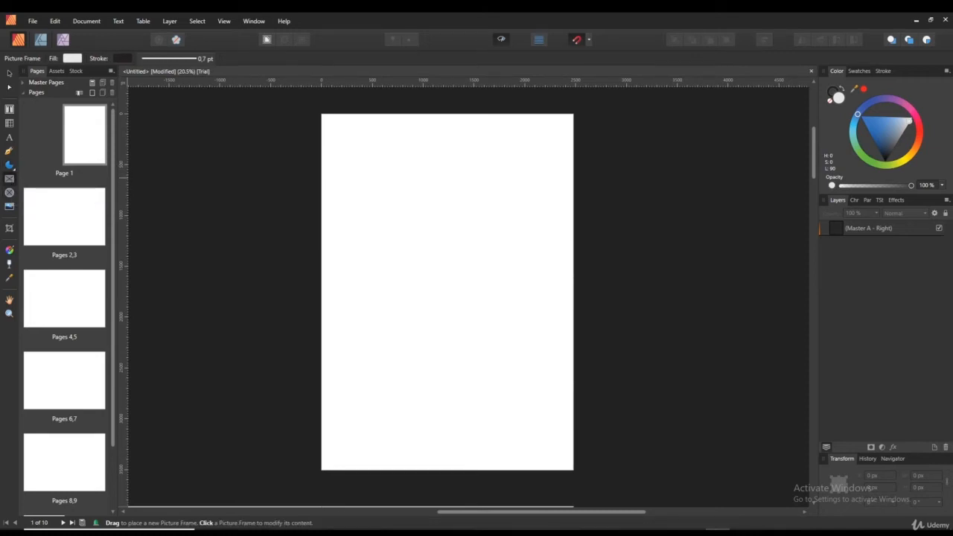
pyautogui.moveTo(374, 156); pyautogui.dragTo(516, 339)
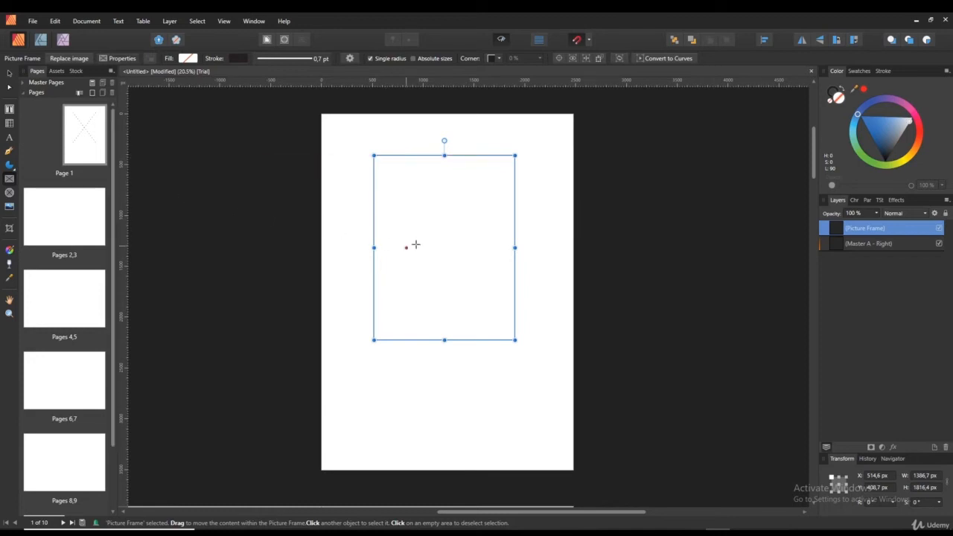
pyautogui.click(76, 71)
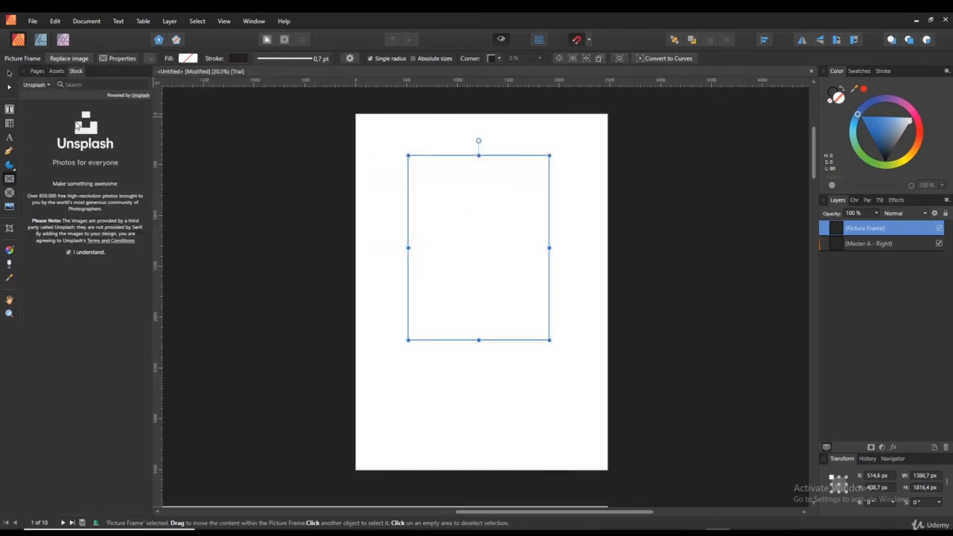
pyautogui.click(99, 86)
pyautogui.write('dog')
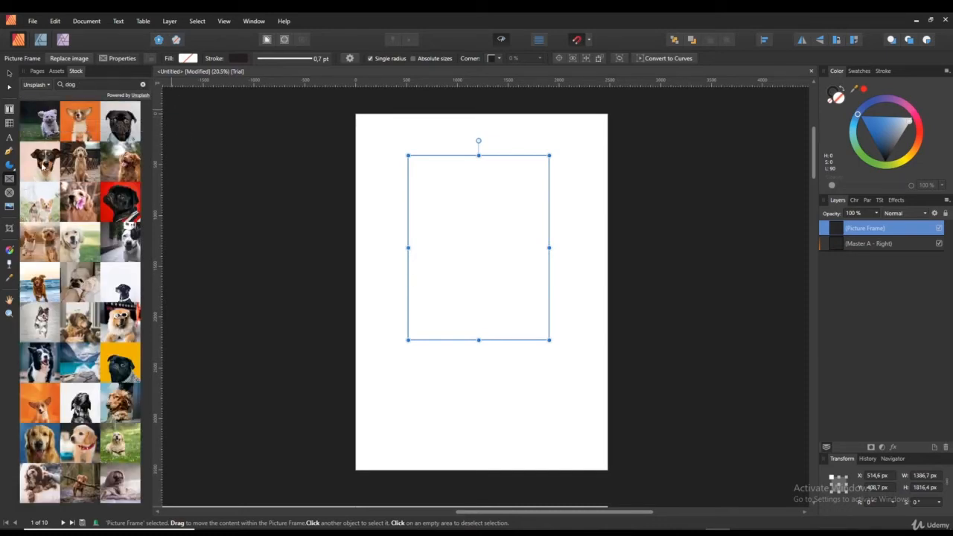
pyautogui.moveTo(81, 166); pyautogui.dragTo(486, 240)
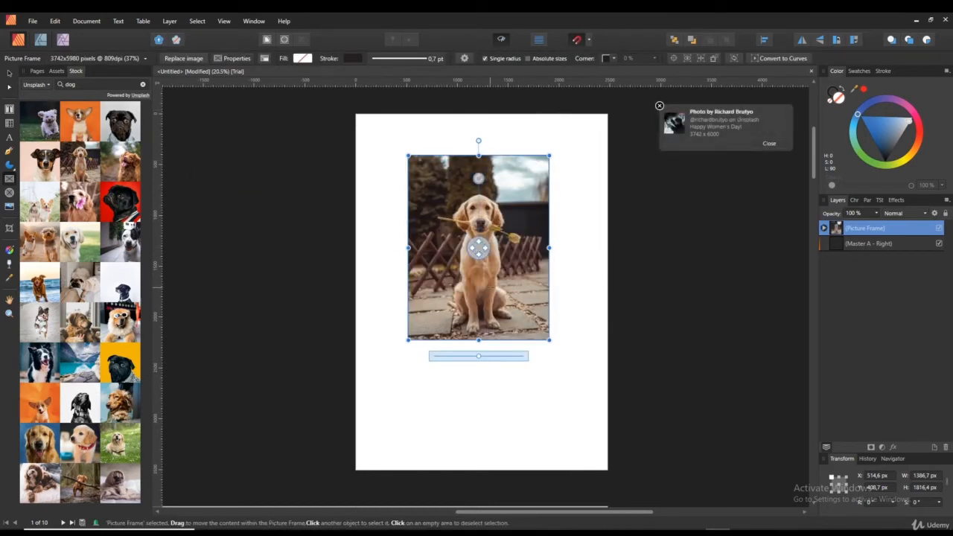
# - Enlarge the photo, shrink the frame and reposition the golden retriever within it
pyautogui.moveTo(478, 356); pyautogui.dragTo(501, 360)
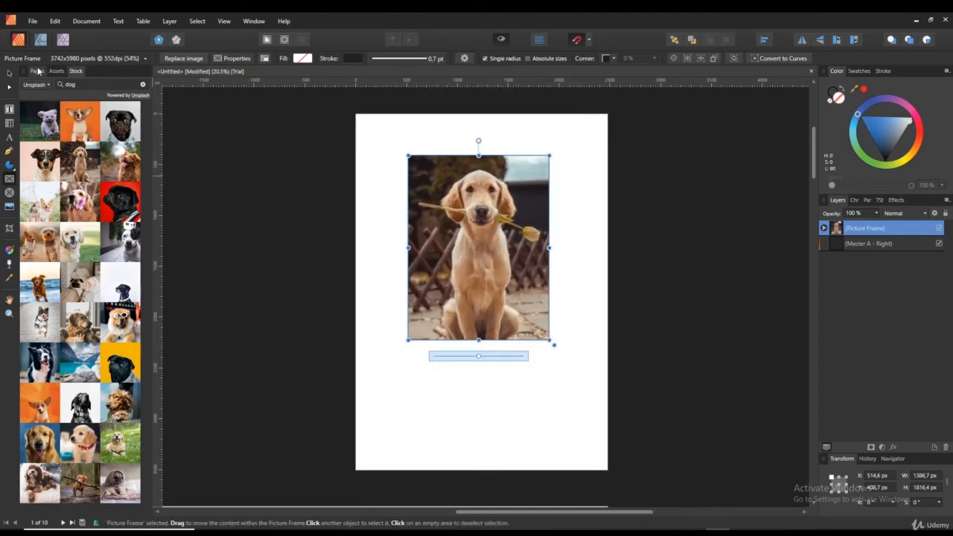
pyautogui.click(36, 71)
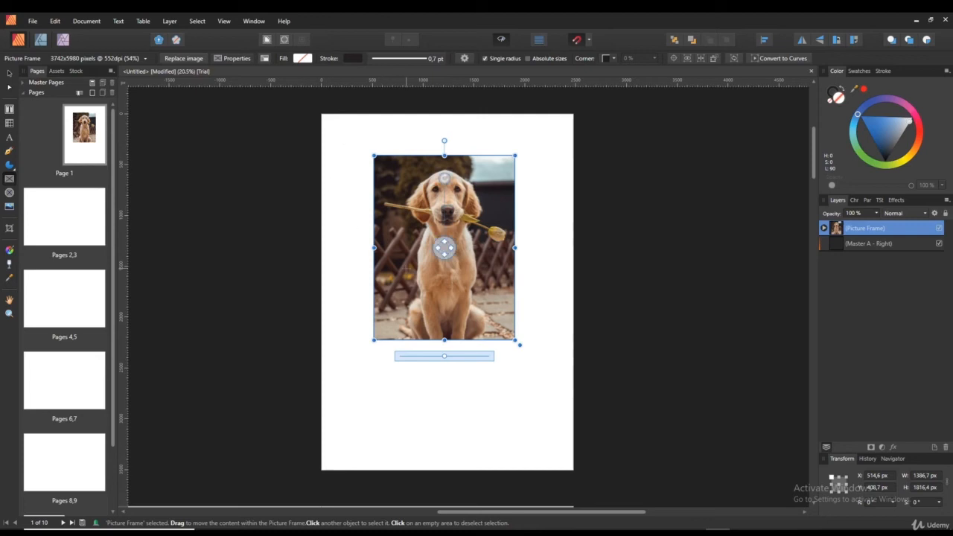
pyautogui.moveTo(515, 340); pyautogui.dragTo(448, 266)
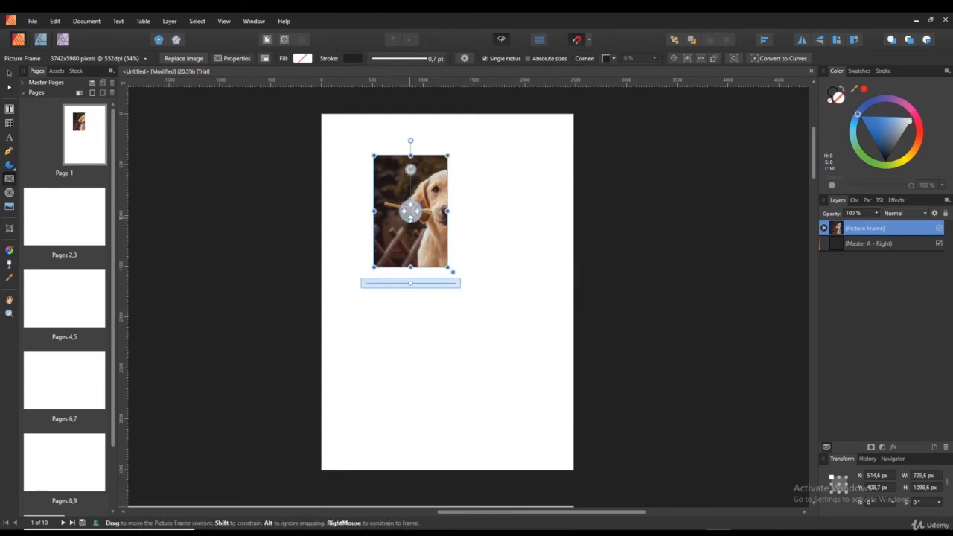
pyautogui.moveTo(410, 212); pyautogui.dragTo(381, 192)
pyautogui.click(9, 72)
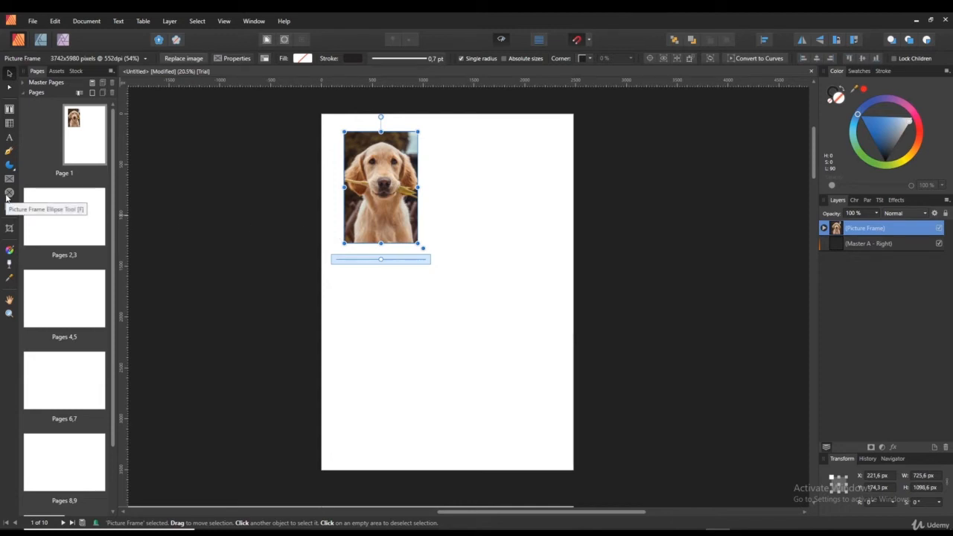
# - Draw a circular picture frame lower on the page and fill it with a scaled brown dog stock photo
pyautogui.click(9, 194)
pyautogui.moveTo(385, 421); pyautogui.dragTo(521, 285)
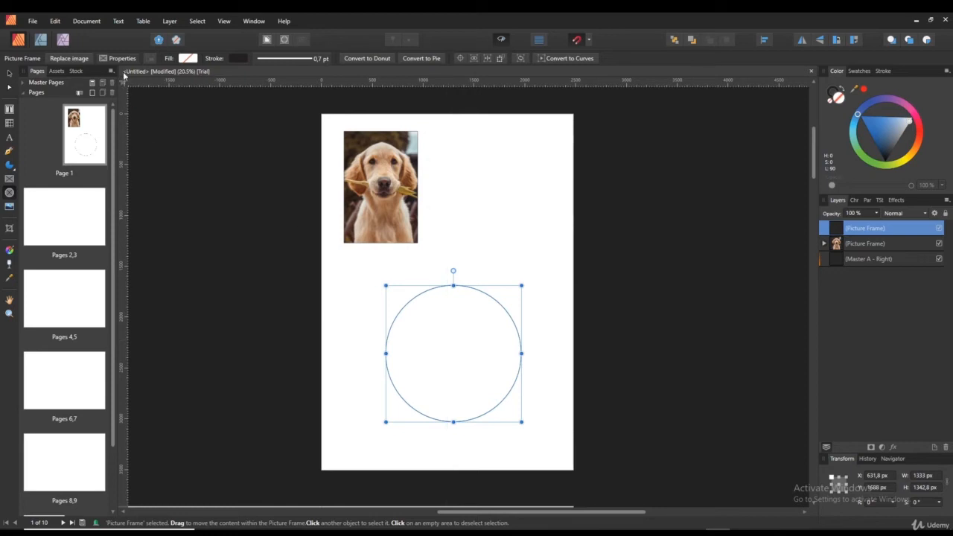
pyautogui.click(76, 71)
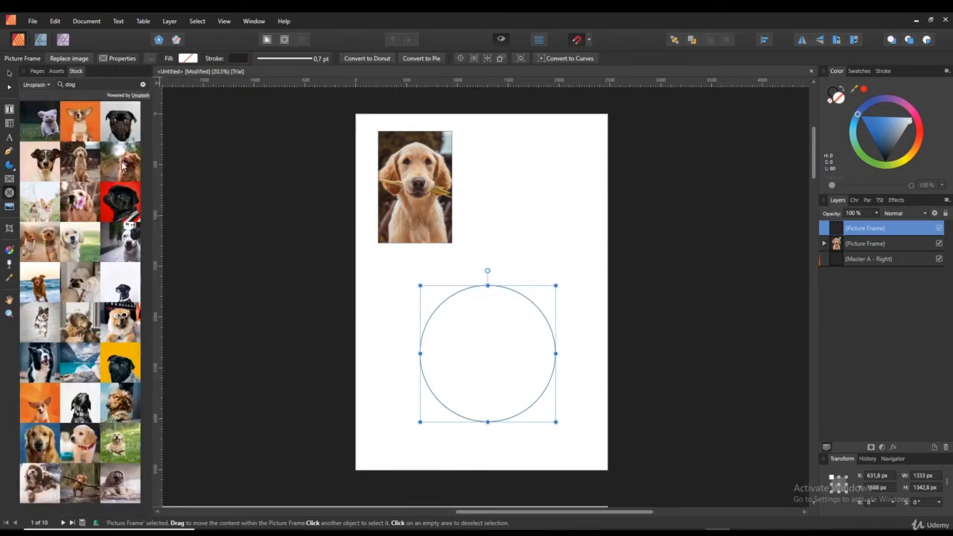
pyautogui.moveTo(123, 166); pyautogui.dragTo(469, 348)
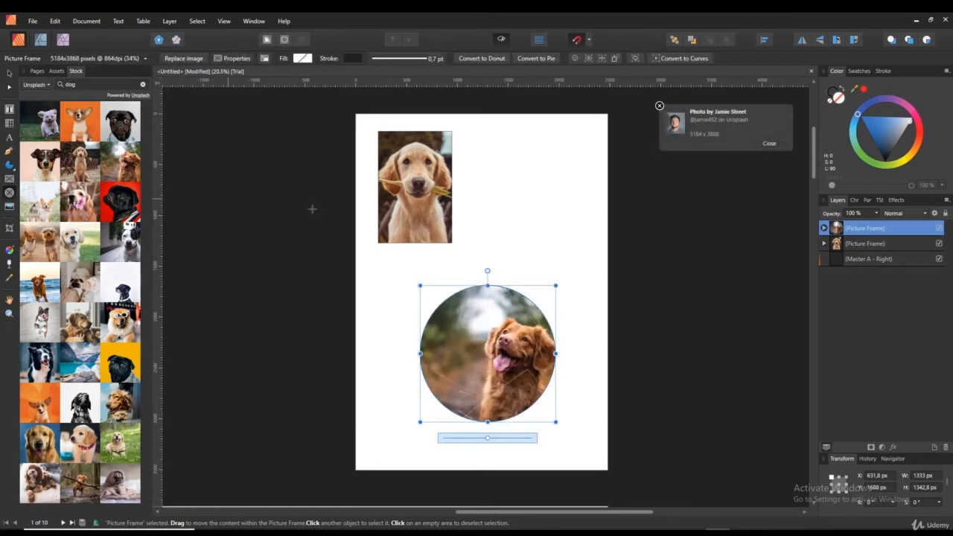
pyautogui.moveTo(489, 354)
pyautogui.mouseDown()
pyautogui.moveTo(458, 341)
pyautogui.moveTo(494, 361)
pyautogui.moveTo(495, 372)
pyautogui.mouseUp()
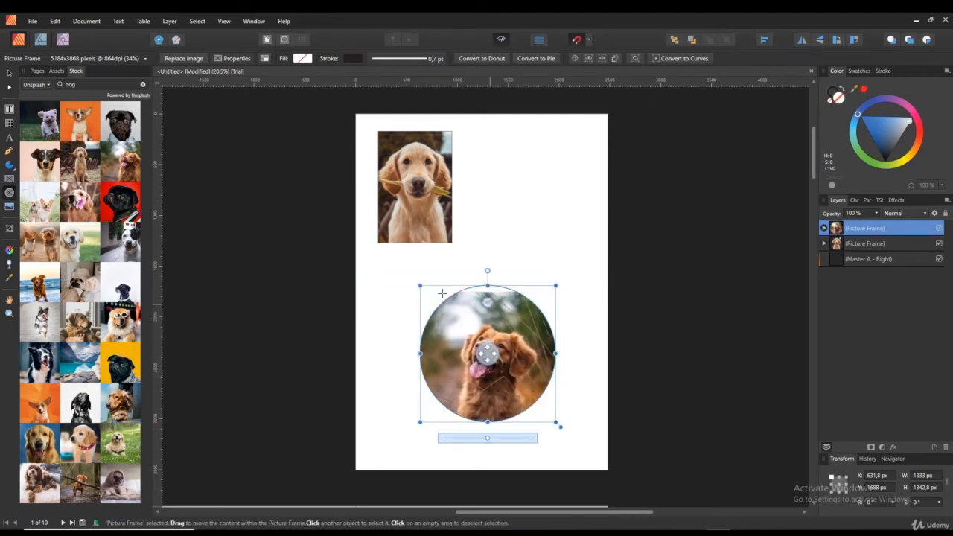
pyautogui.moveTo(487, 440); pyautogui.dragTo(515, 439)
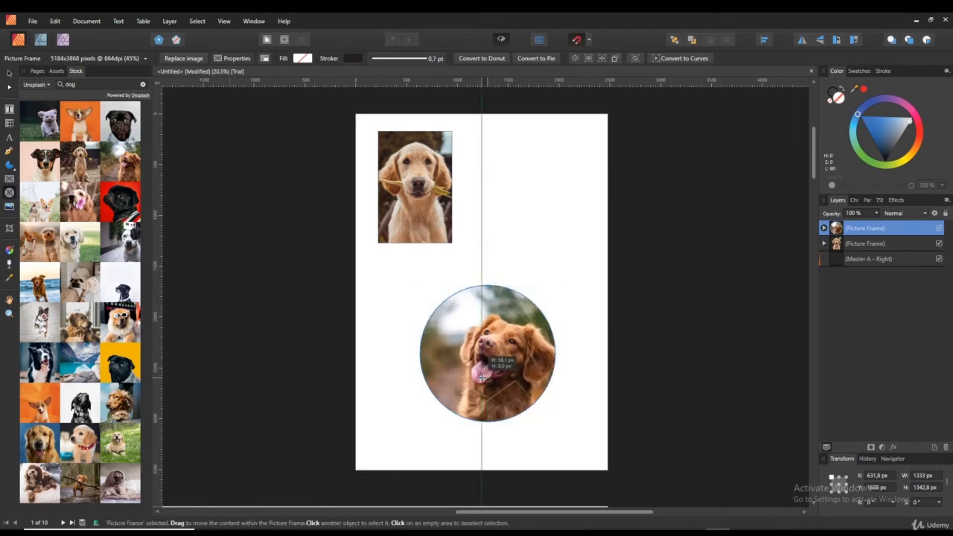
pyautogui.click(704, 370)
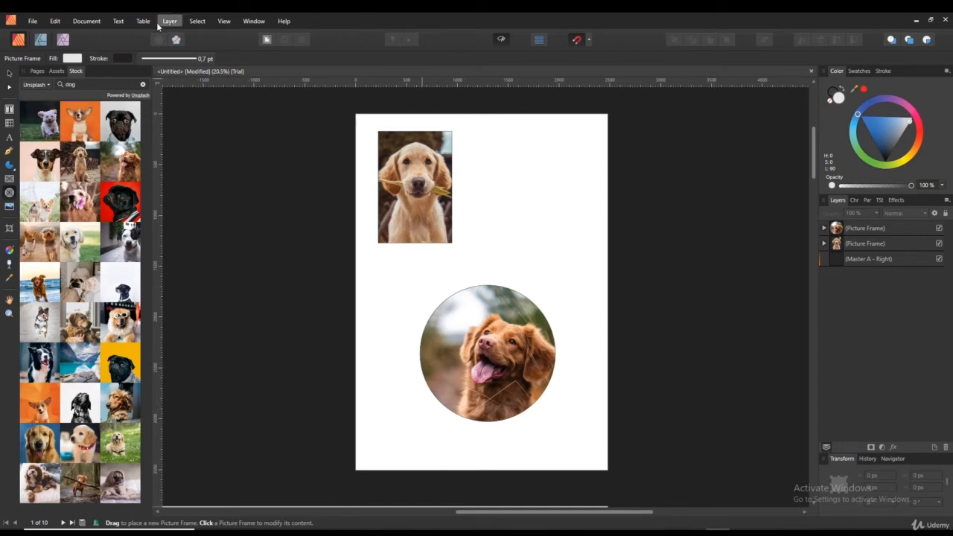
# - Draw a closed hexagon with the Pen Tool at the upper right
pyautogui.click(9, 148)
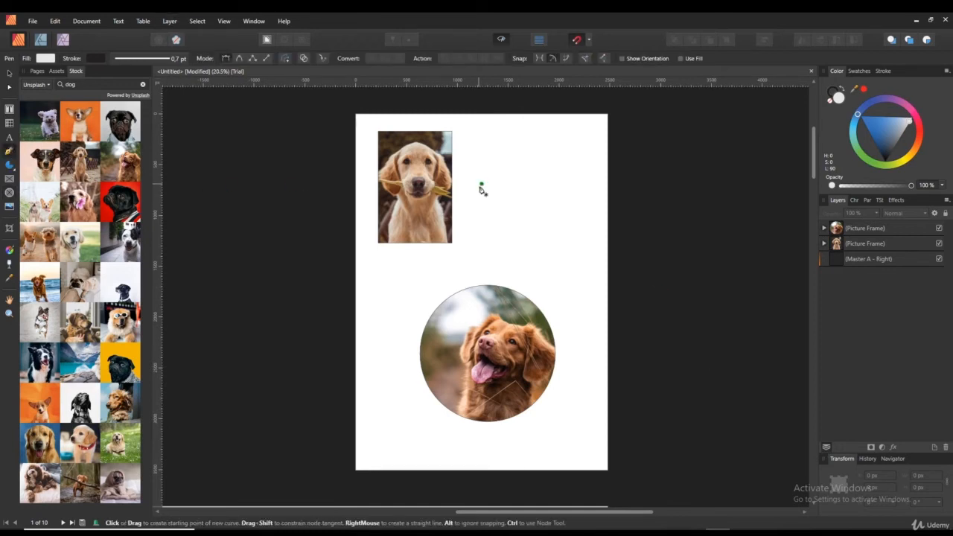
pyautogui.click(475, 207)
pyautogui.click(487, 146)
pyautogui.click(556, 142)
pyautogui.click(592, 203)
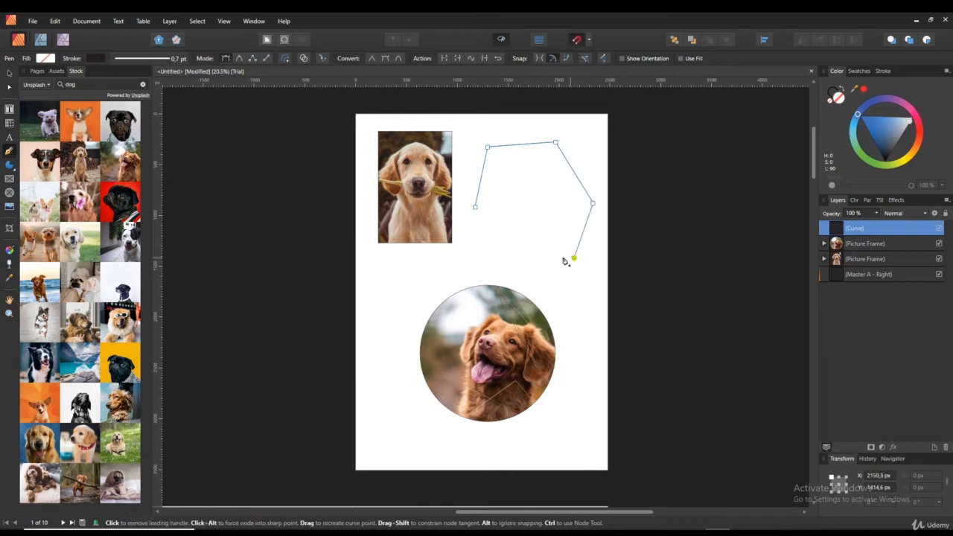
pyautogui.click(573, 257)
pyautogui.click(509, 253)
pyautogui.click(475, 207)
# - Convert the hexagon to a picture frame and drop the pug stock photo into it
pyautogui.rightClick(545, 191)
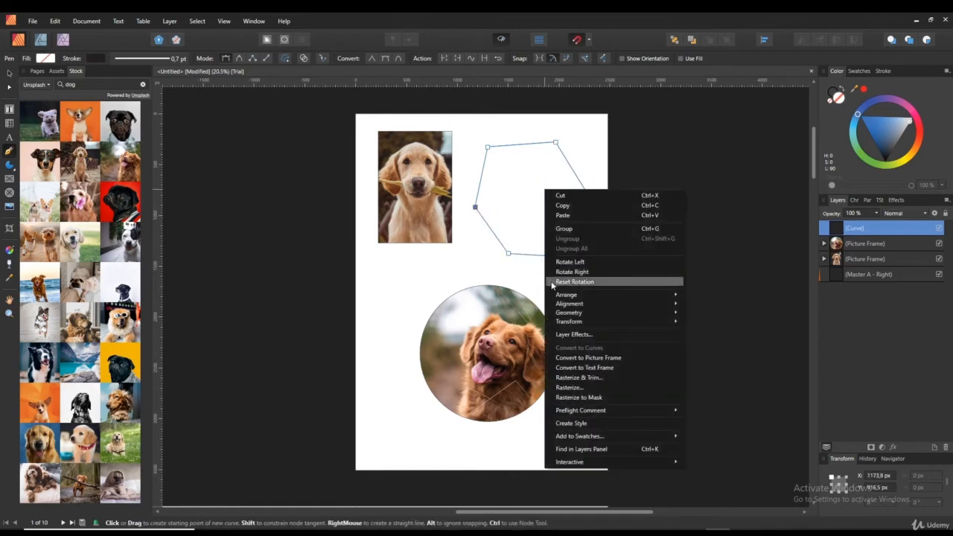
pyautogui.click(627, 359)
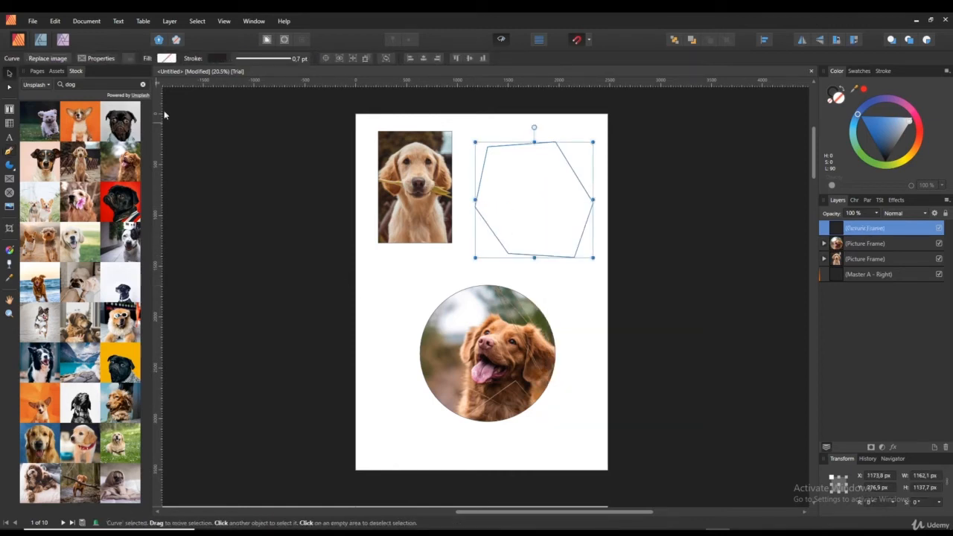
pyautogui.moveTo(117, 118); pyautogui.dragTo(528, 209)
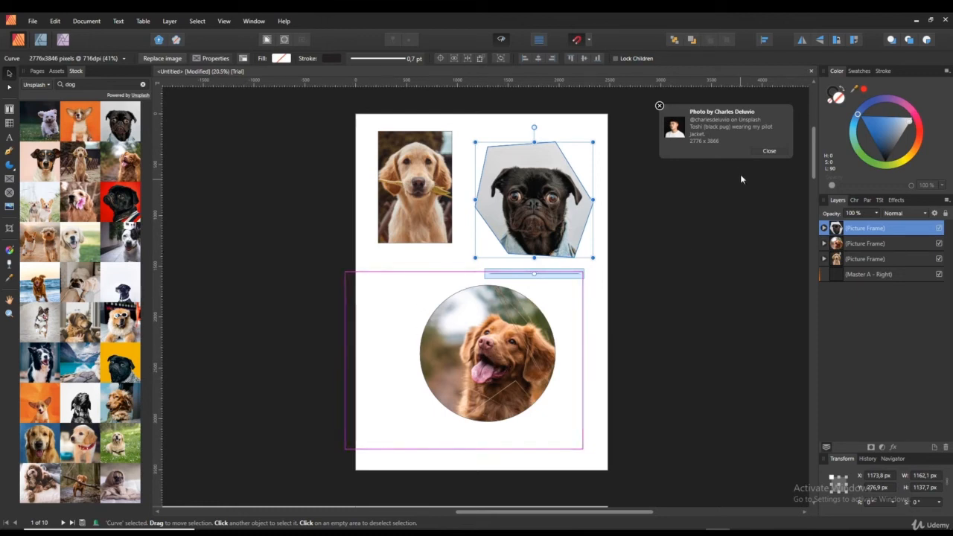
pyautogui.click(767, 150)
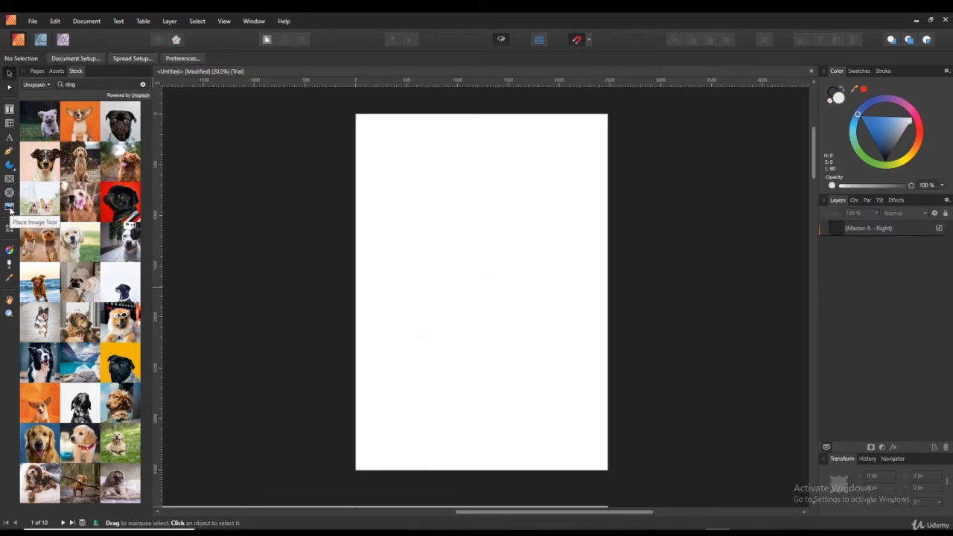
# - Cancel the Place Image dialog, then drop the running fluffy white dog stock photo onto the page and enlarge it to cover the page
pyautogui.click(9, 211)
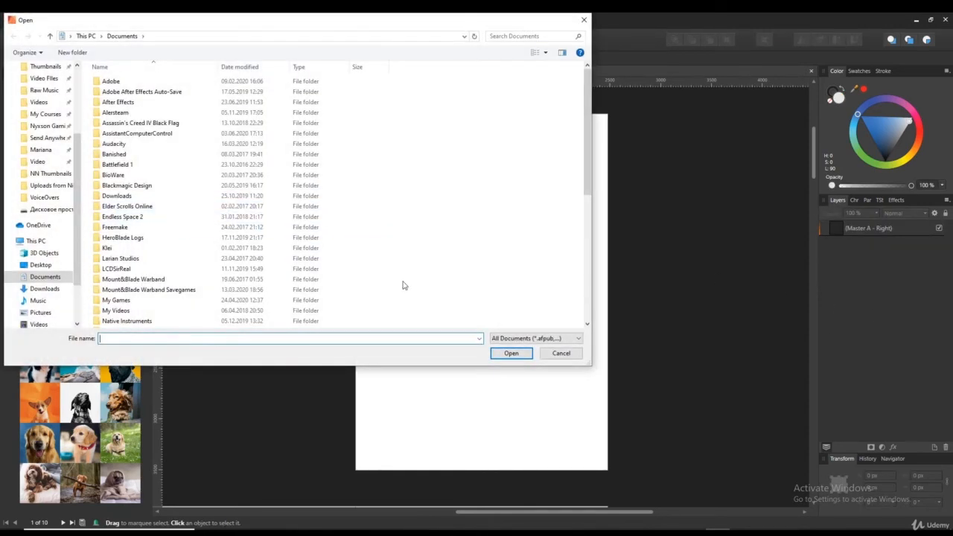
pyautogui.click(559, 351)
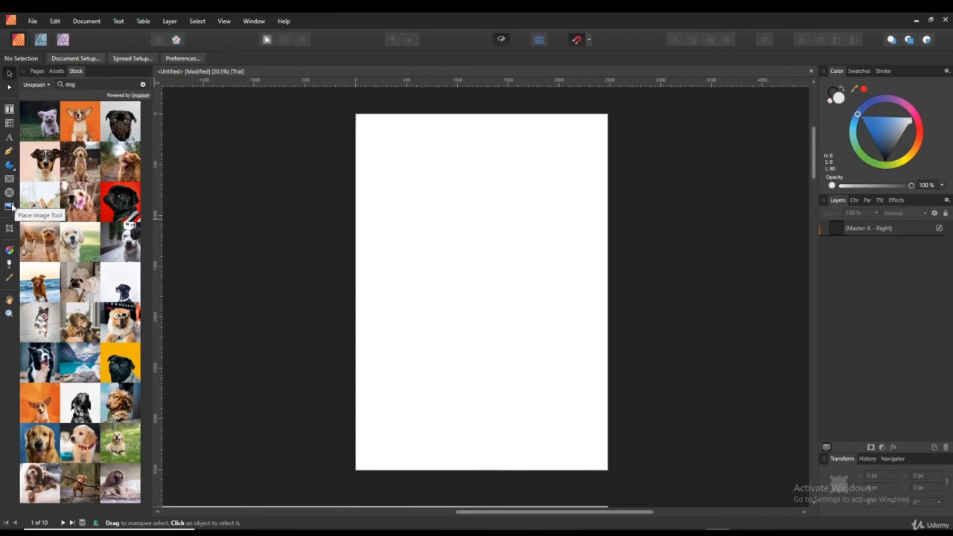
pyautogui.moveTo(45, 121); pyautogui.dragTo(466, 195)
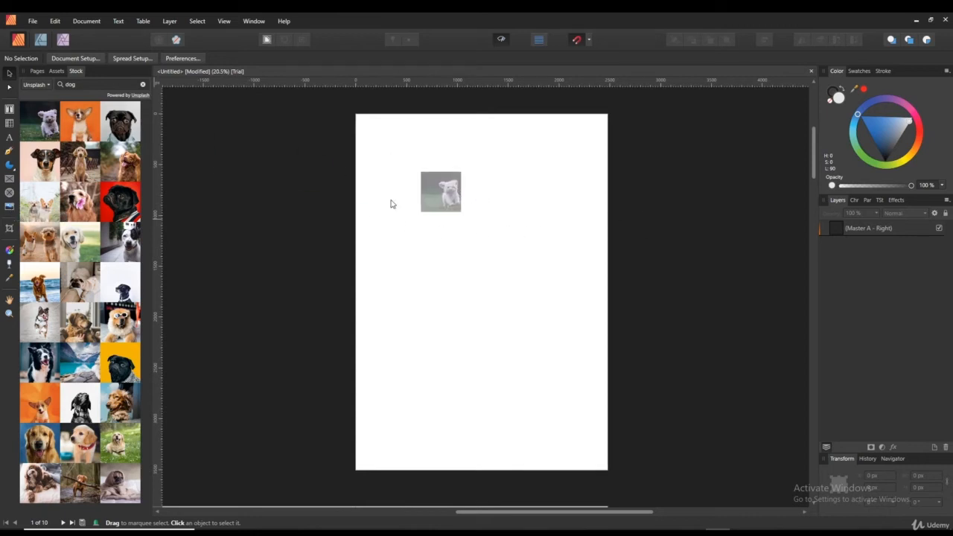
pyautogui.moveTo(510, 237); pyautogui.dragTo(545, 326)
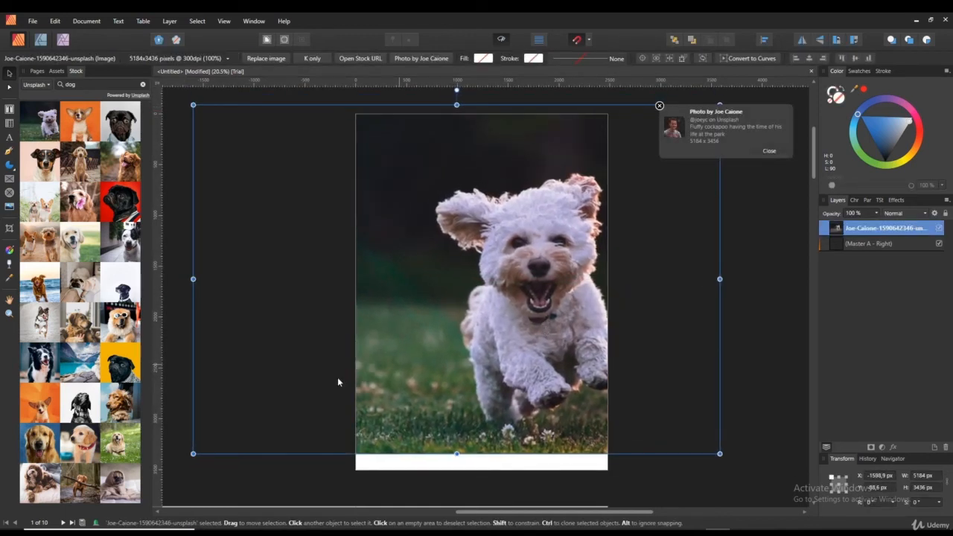
pyautogui.moveTo(192, 453); pyautogui.dragTo(169, 474)
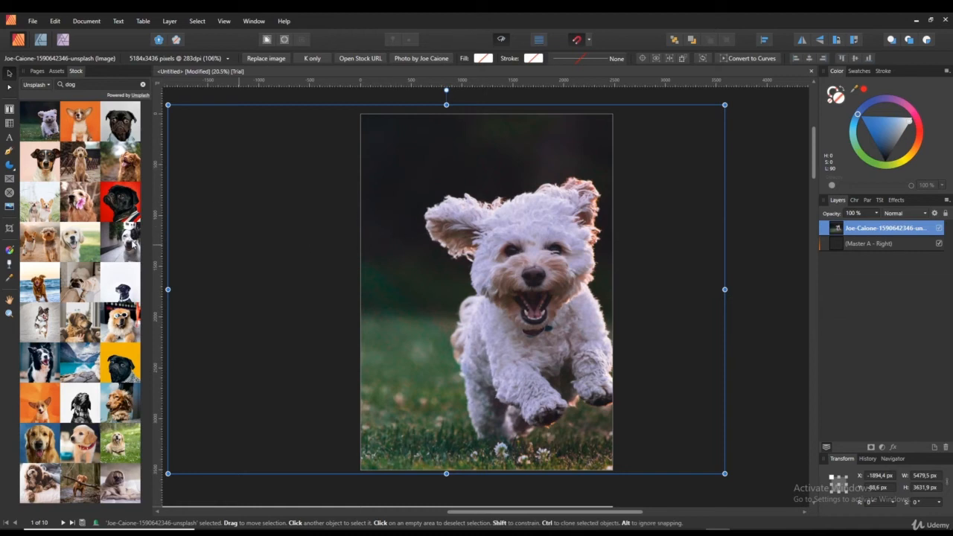
# - Crop the dog photo inward from its top-left corner, bottom, right and top edges
pyautogui.click(9, 229)
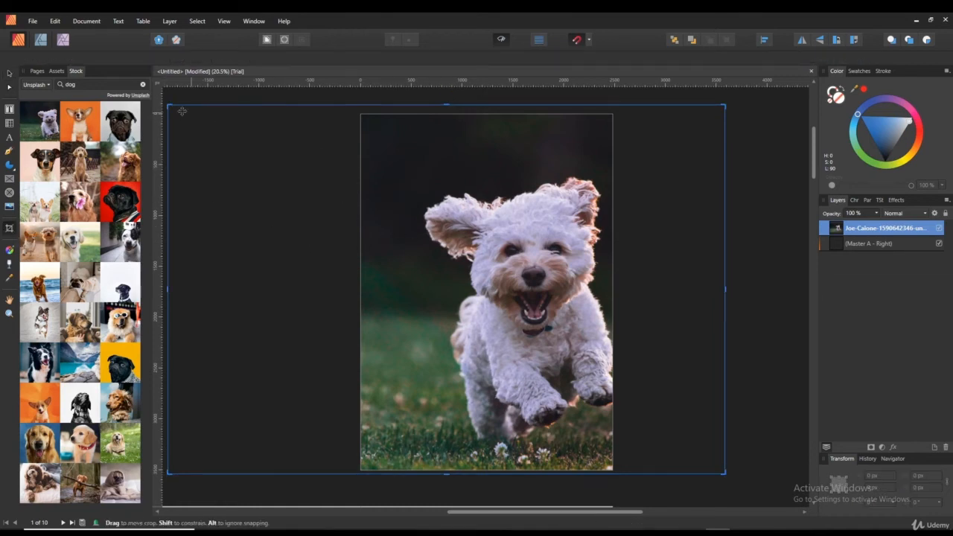
pyautogui.moveTo(169, 106); pyautogui.dragTo(423, 146)
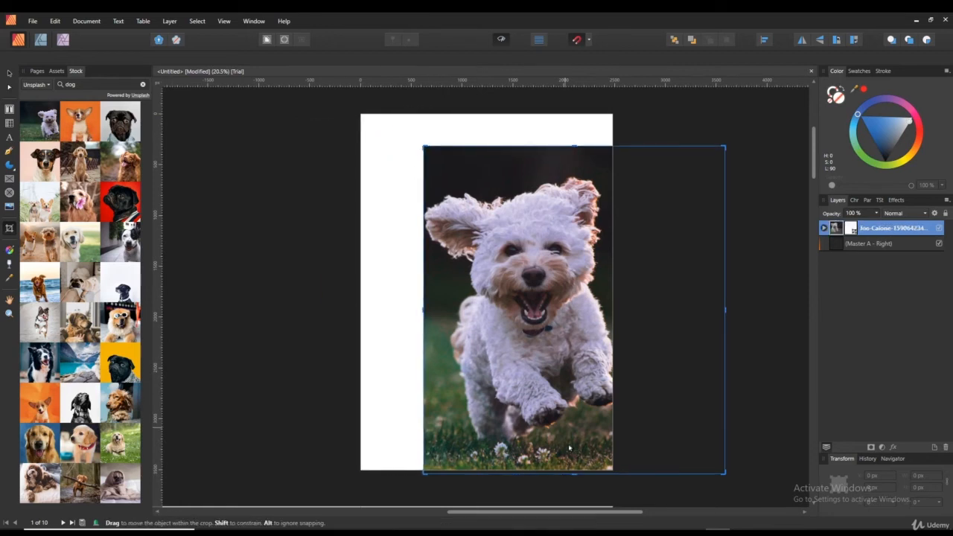
pyautogui.moveTo(573, 473); pyautogui.dragTo(564, 446)
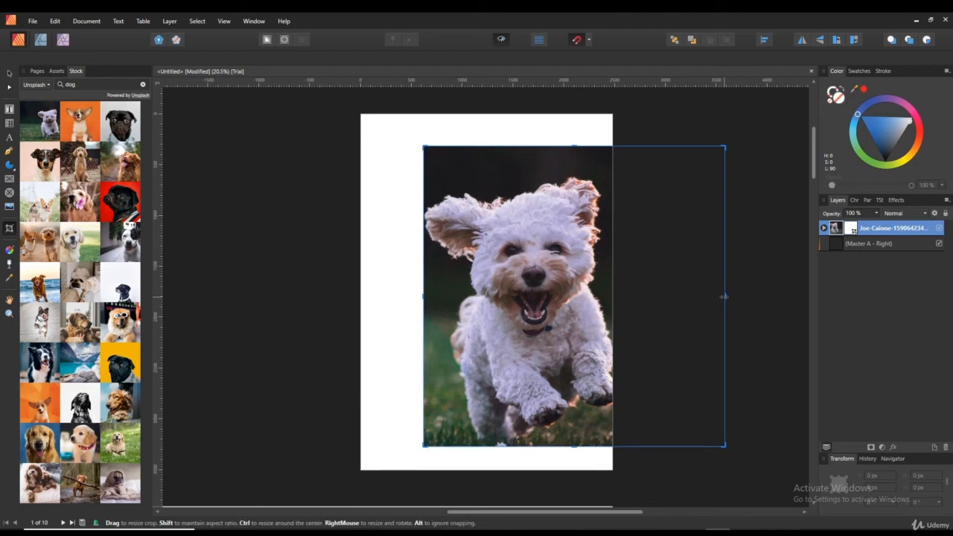
pyautogui.moveTo(725, 296); pyautogui.dragTo(612, 282)
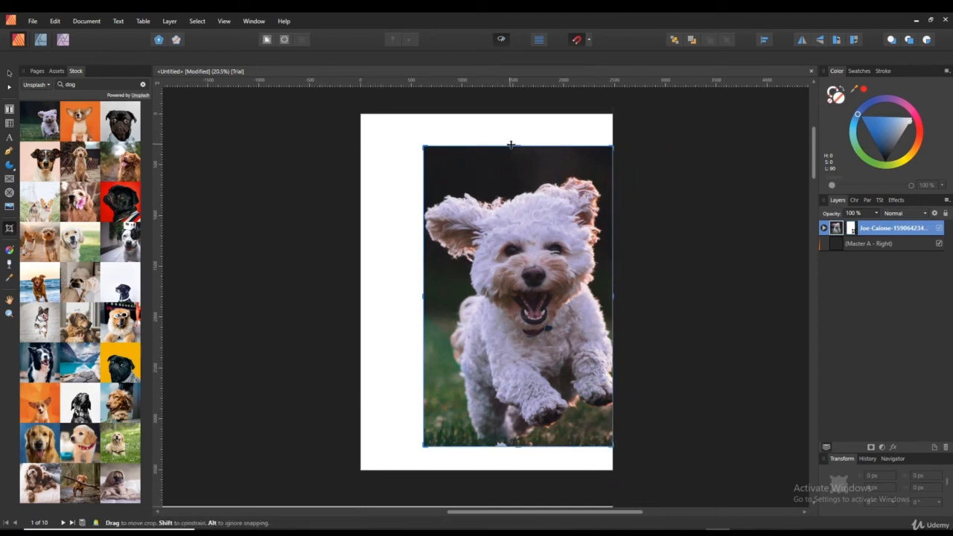
pyautogui.moveTo(516, 144); pyautogui.dragTo(517, 163)
# - Move the cropped photo up and left on the page and select its rectangle mask layer
pyautogui.click(10, 73)
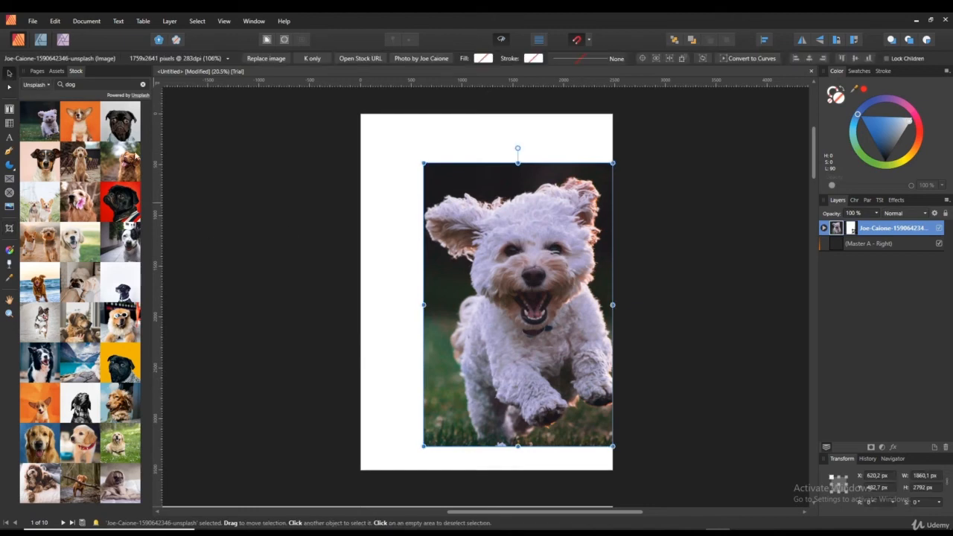
pyautogui.moveTo(542, 288); pyautogui.dragTo(495, 264)
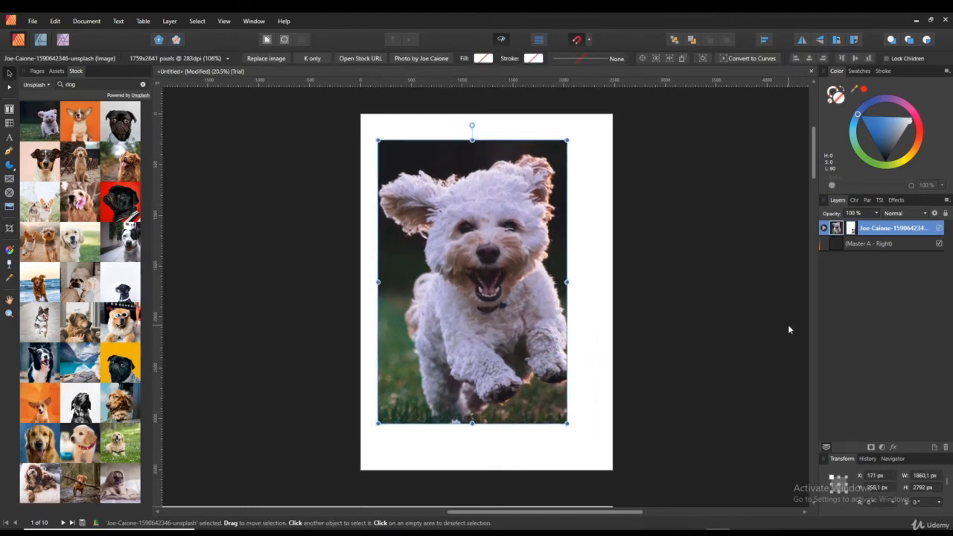
pyautogui.click(823, 228)
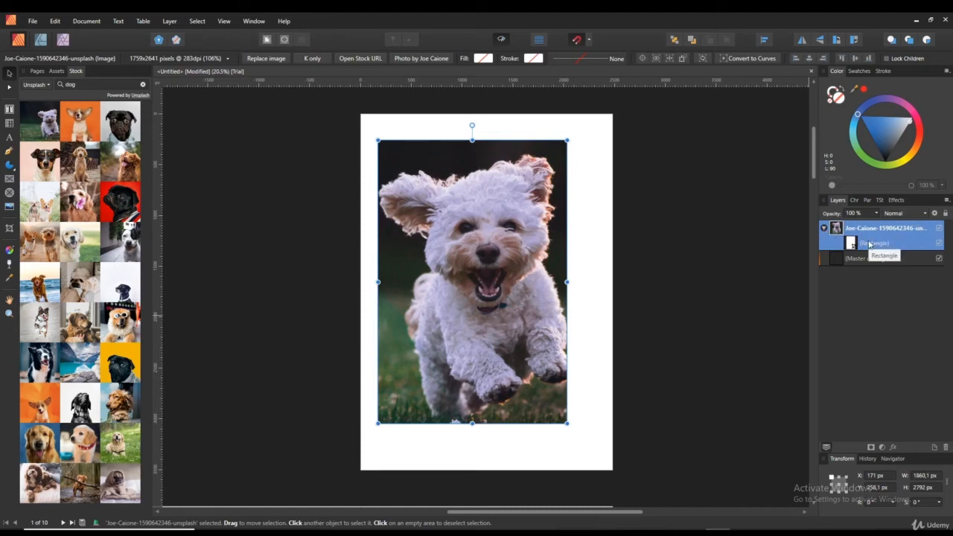
pyautogui.click(851, 242)
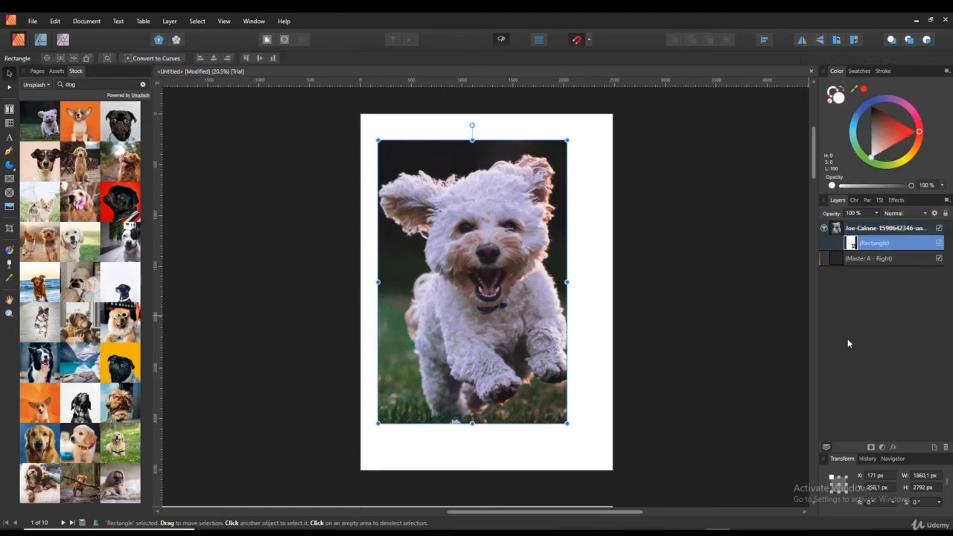
# - Keep the rectangle mask and slide it across the photo so the dog sits at the crop's right edge
pyautogui.press('Delete')
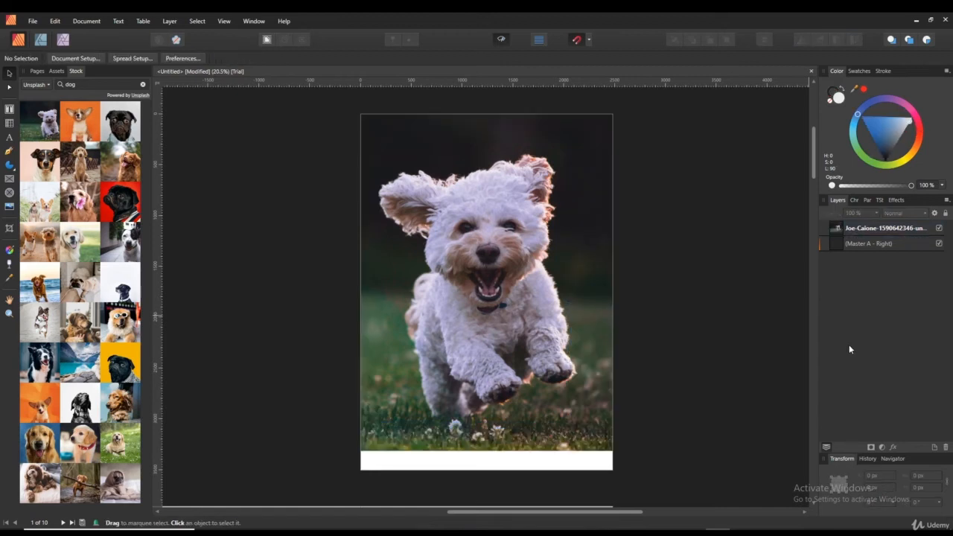
pyautogui.hotkey('ctrl', 'z')
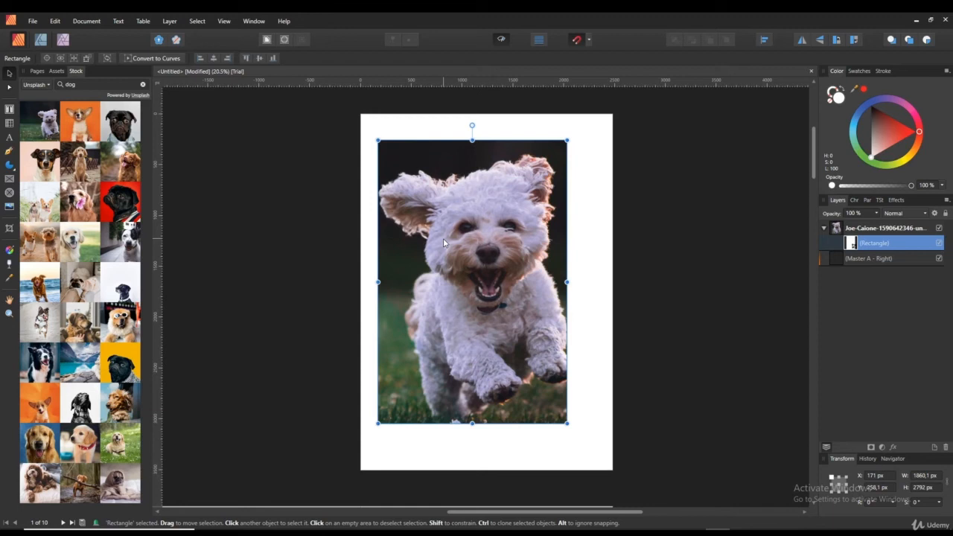
pyautogui.moveTo(460, 251); pyautogui.dragTo(434, 237)
pyautogui.moveTo(492, 269); pyautogui.dragTo(524, 265)
pyautogui.click(888, 228)
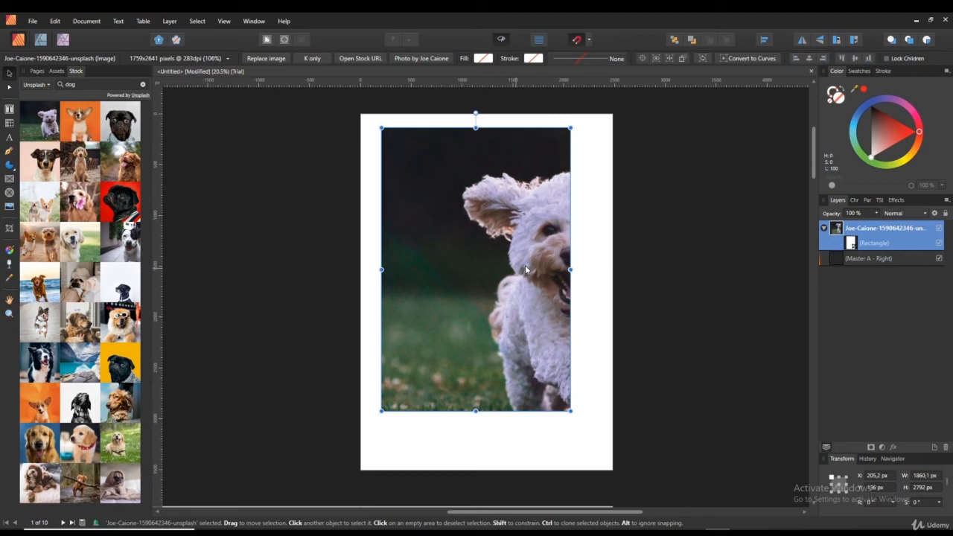
pyautogui.click(853, 244)
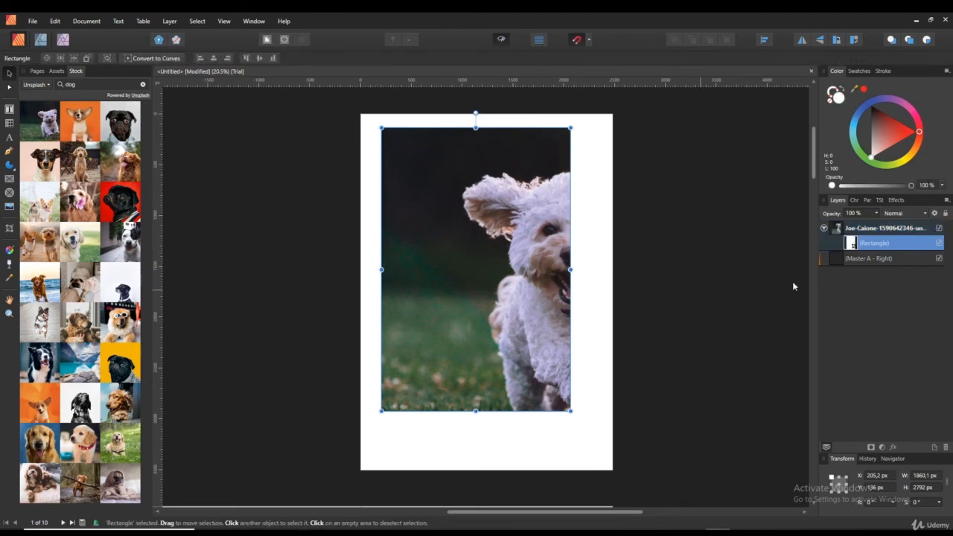
# - Slide the crop right to reveal the dog's face, then move the framed photo back left to X 244.3 px
pyautogui.moveTo(542, 262); pyautogui.dragTo(623, 267)
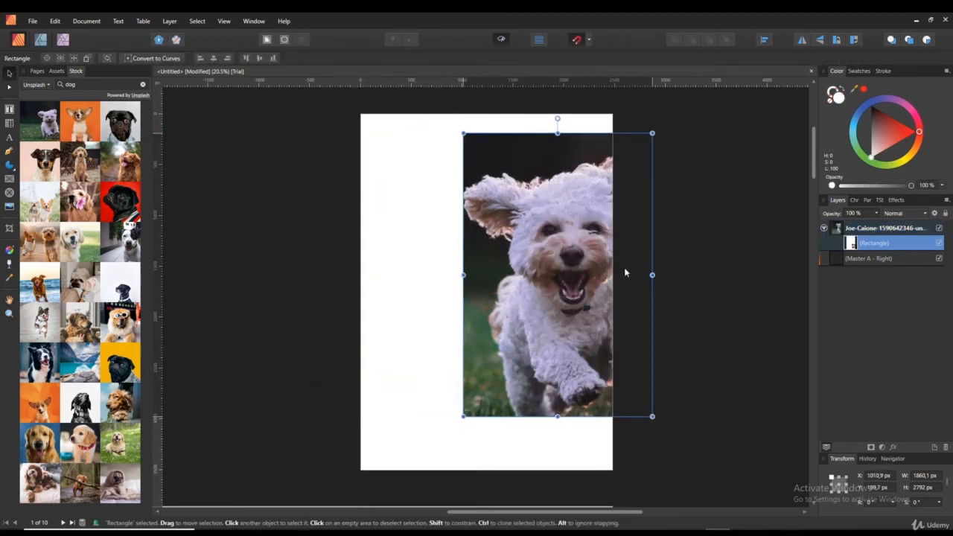
pyautogui.click(839, 235)
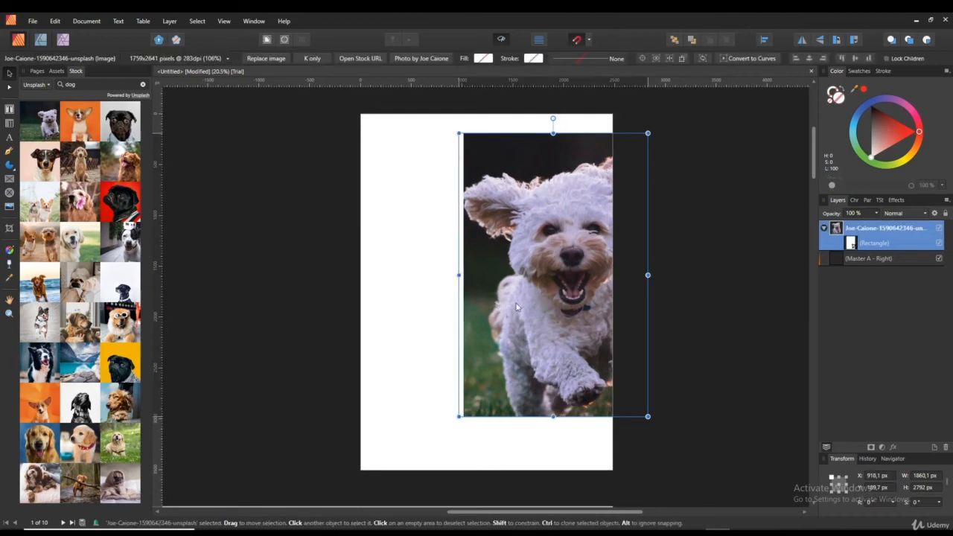
pyautogui.moveTo(540, 301); pyautogui.dragTo(461, 299)
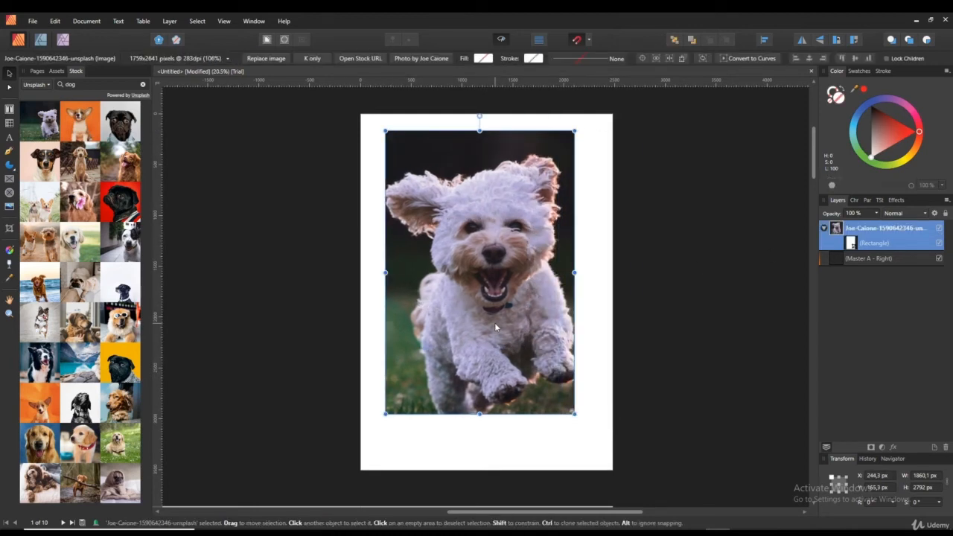
pyautogui.click(9, 249)
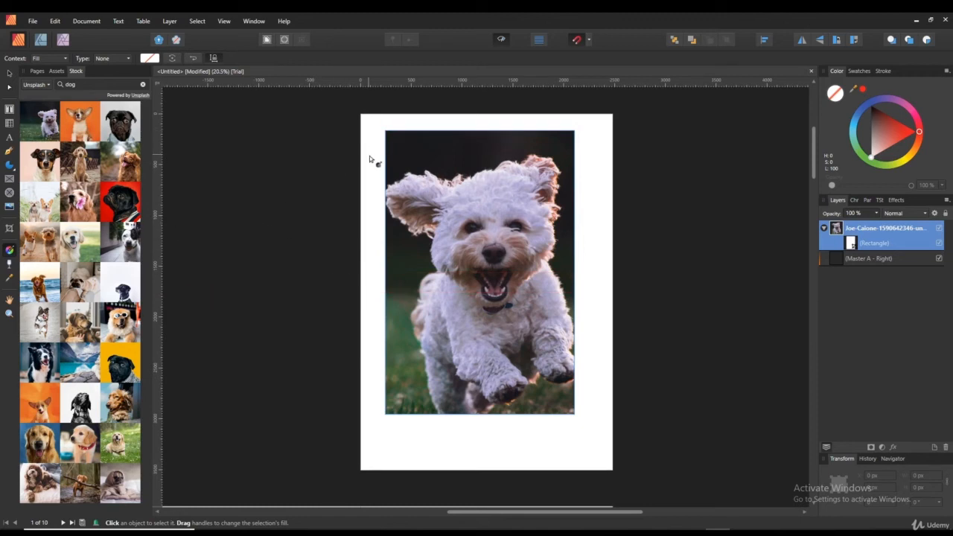
# - Fill the photo with a diagonal linear gradient, red at top-left to blue at bottom-right, and shift its midpoint
pyautogui.moveTo(380, 127); pyautogui.dragTo(574, 414)
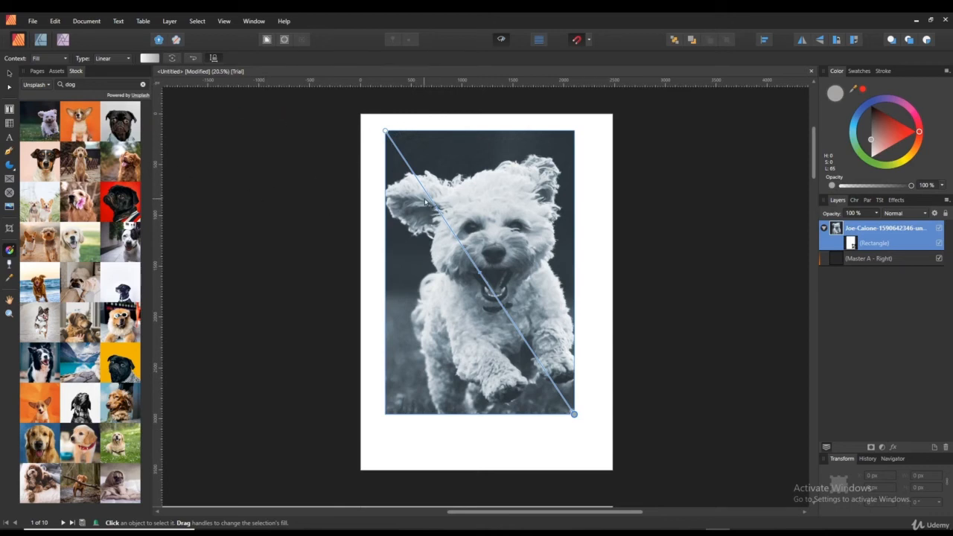
pyautogui.click(384, 130)
pyautogui.click(912, 129)
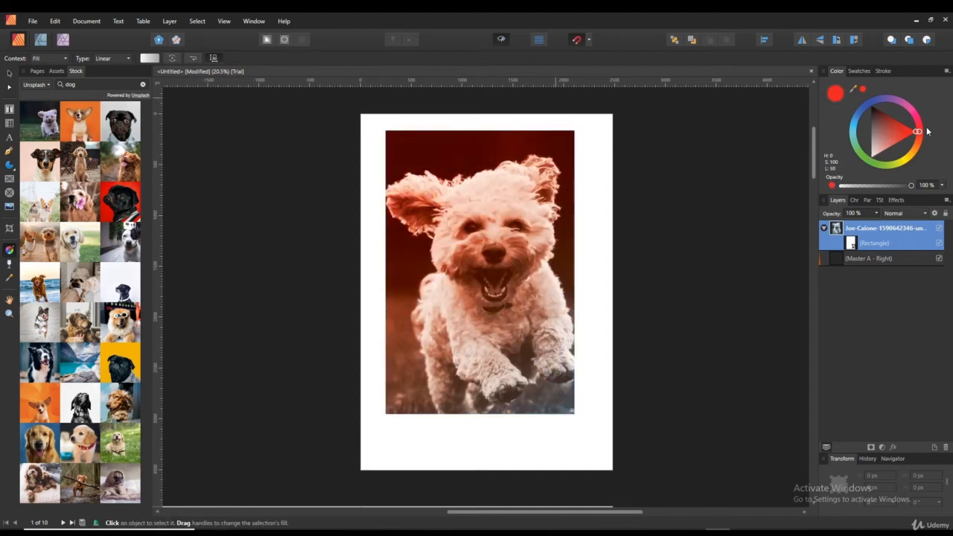
pyautogui.click(574, 414)
pyautogui.moveTo(870, 105)
pyautogui.mouseDown()
pyautogui.moveTo(879, 122)
pyautogui.moveTo(858, 104)
pyautogui.moveTo(874, 131)
pyautogui.mouseUp()
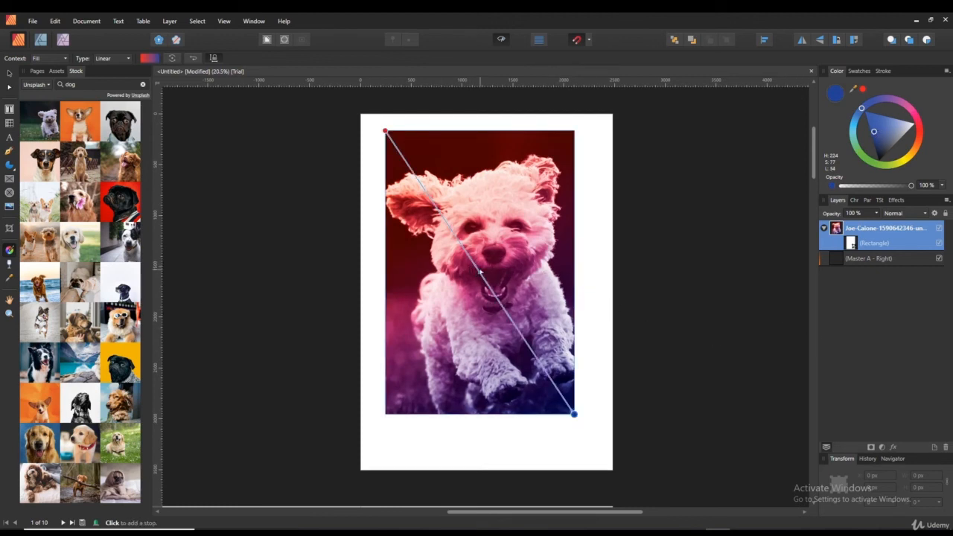
pyautogui.moveTo(479, 272); pyautogui.dragTo(507, 308)
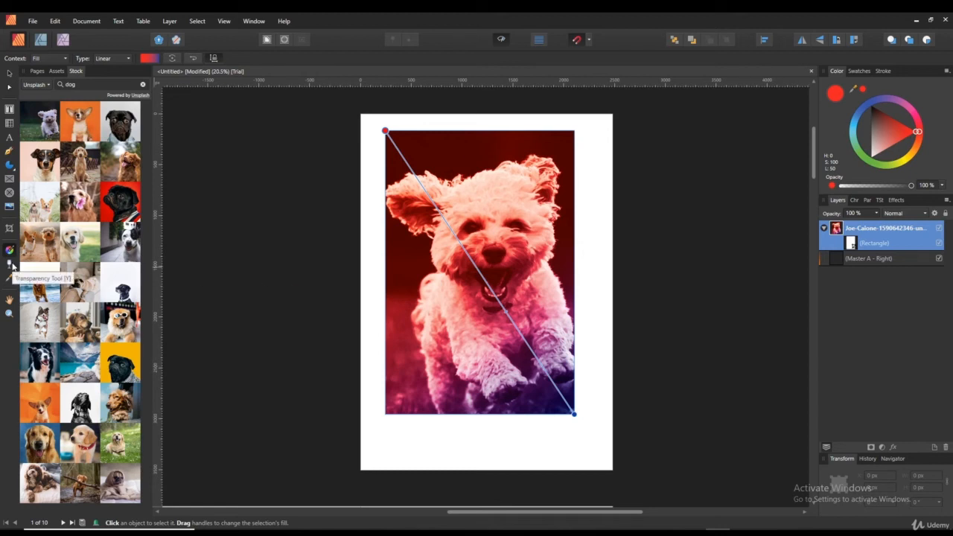
pyautogui.click(11, 264)
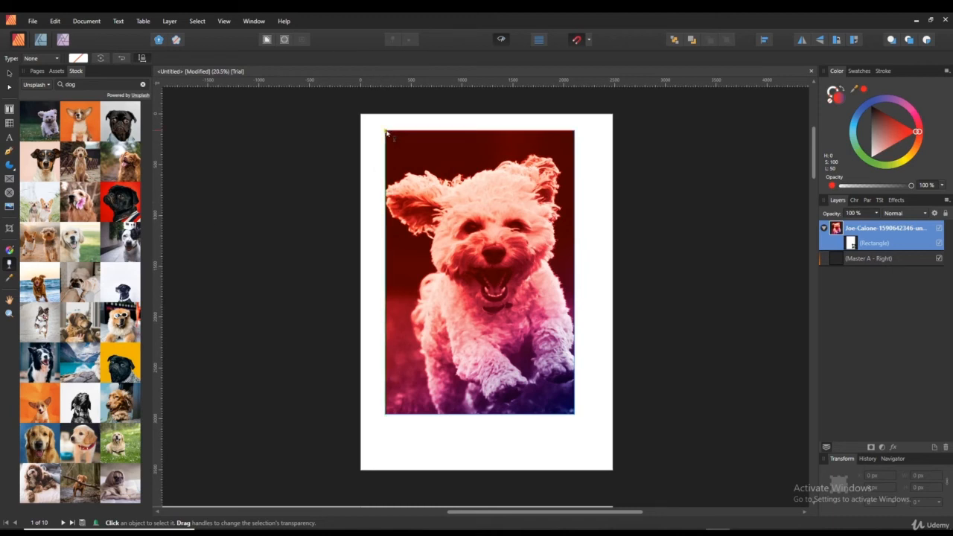
# - Add a top-left to bottom-right linear transparency gradient and slide its midpoint up for a stronger fade
pyautogui.moveTo(386, 131); pyautogui.dragTo(574, 414)
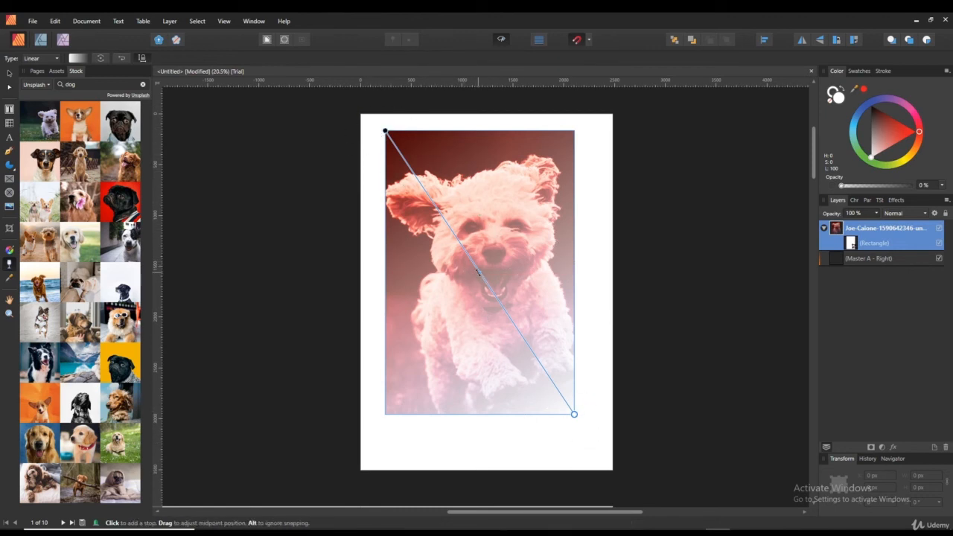
pyautogui.moveTo(480, 273); pyautogui.dragTo(436, 272)
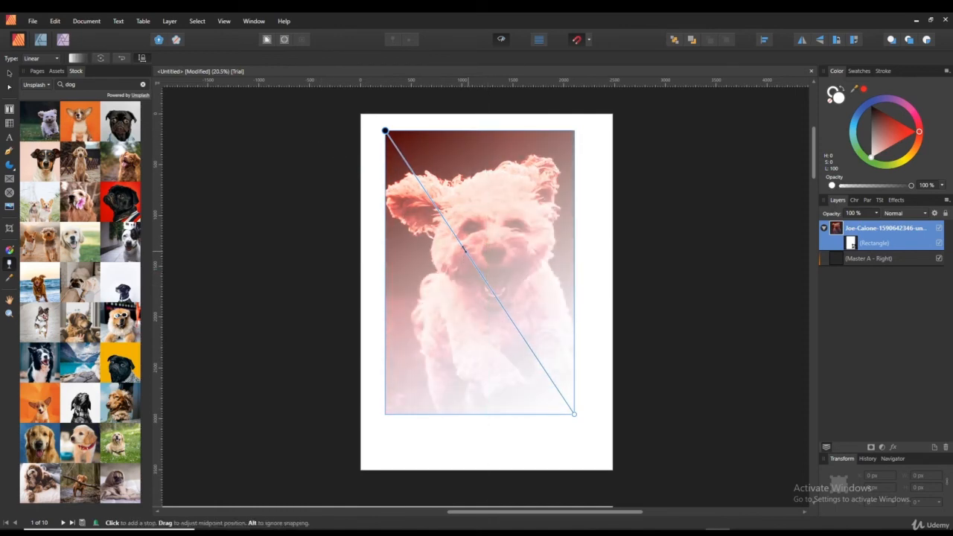
pyautogui.moveTo(464, 250); pyautogui.dragTo(436, 208)
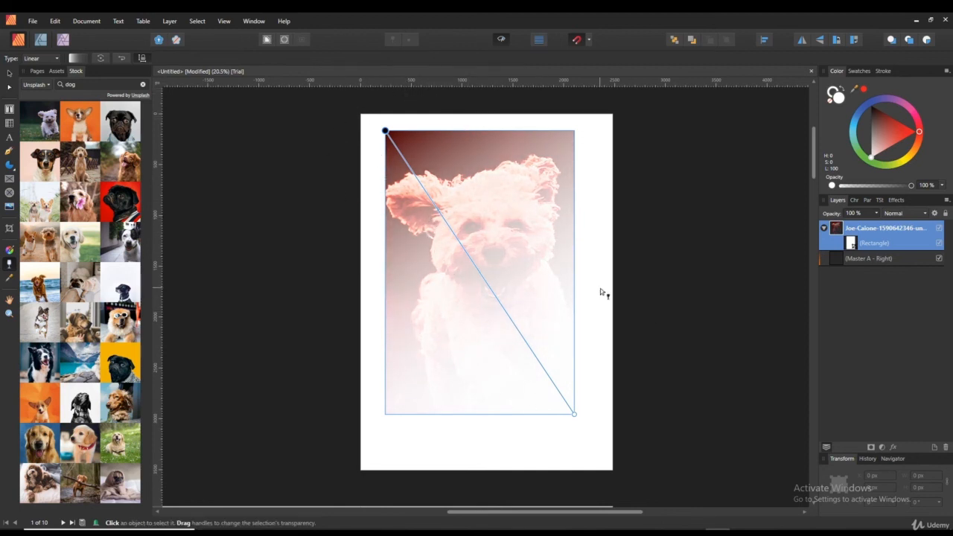
# - Replace the gradient's red stop with a dark, saturated blue
pyautogui.press('i')
pyautogui.click(267, 264)
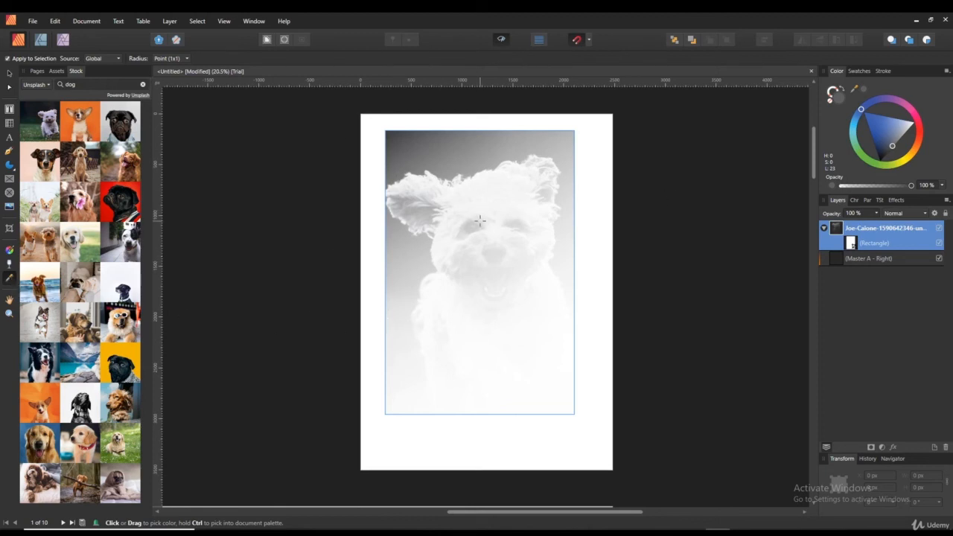
pyautogui.click(880, 120)
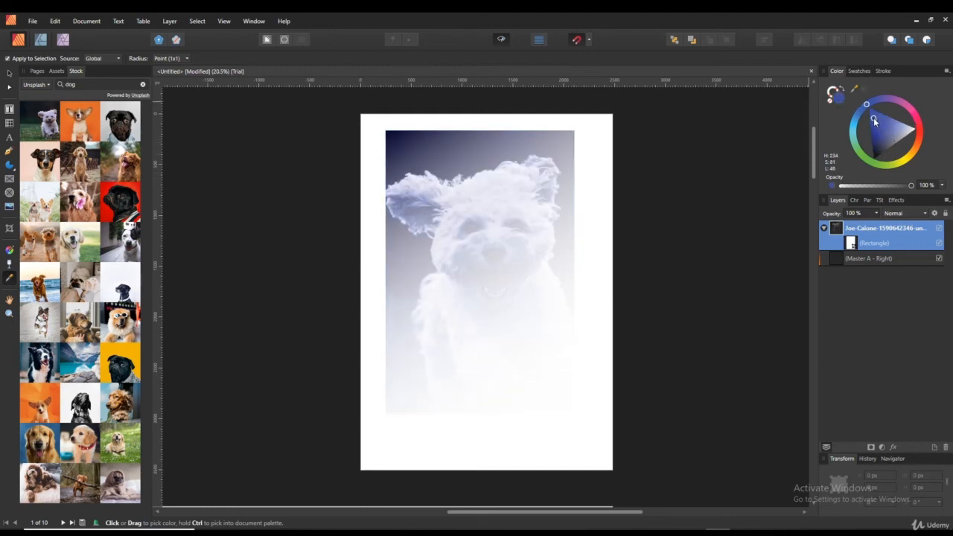
pyautogui.click(873, 117)
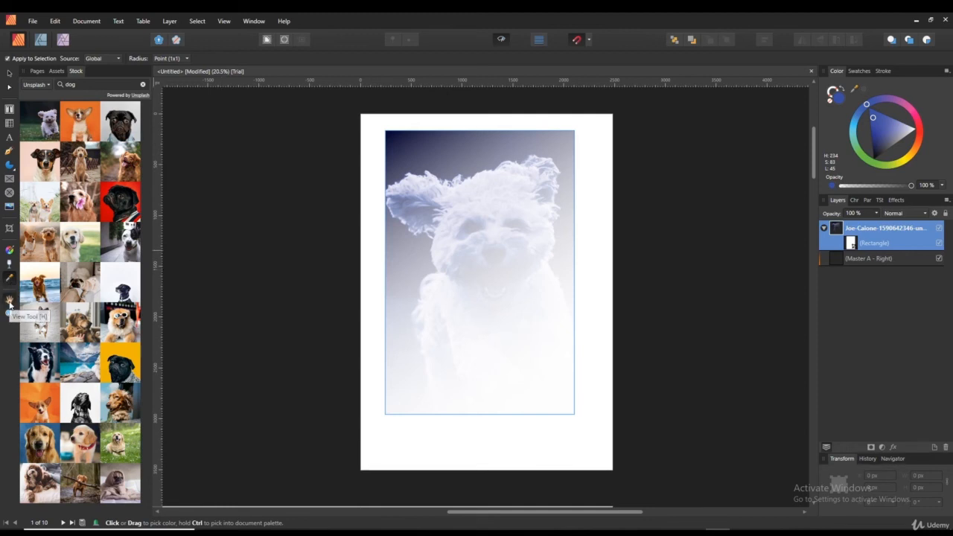
pyautogui.click(9, 298)
pyautogui.moveTo(471, 225); pyautogui.dragTo(419, 216)
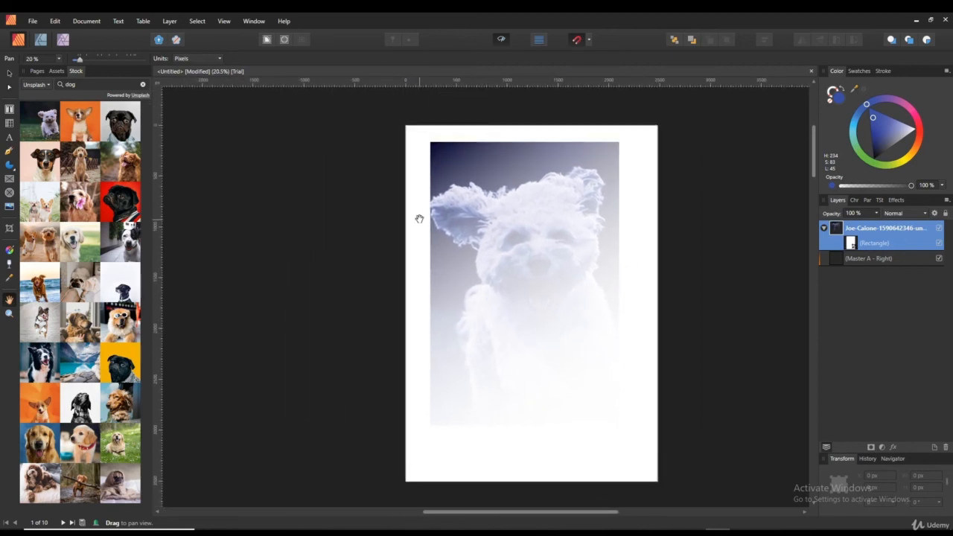
# - Nudge the blue-tinted dog photo slightly right and down on the page with the Move Tool
pyautogui.moveTo(588, 256); pyautogui.dragTo(586, 340)
pyautogui.moveTo(559, 304); pyautogui.dragTo(525, 294)
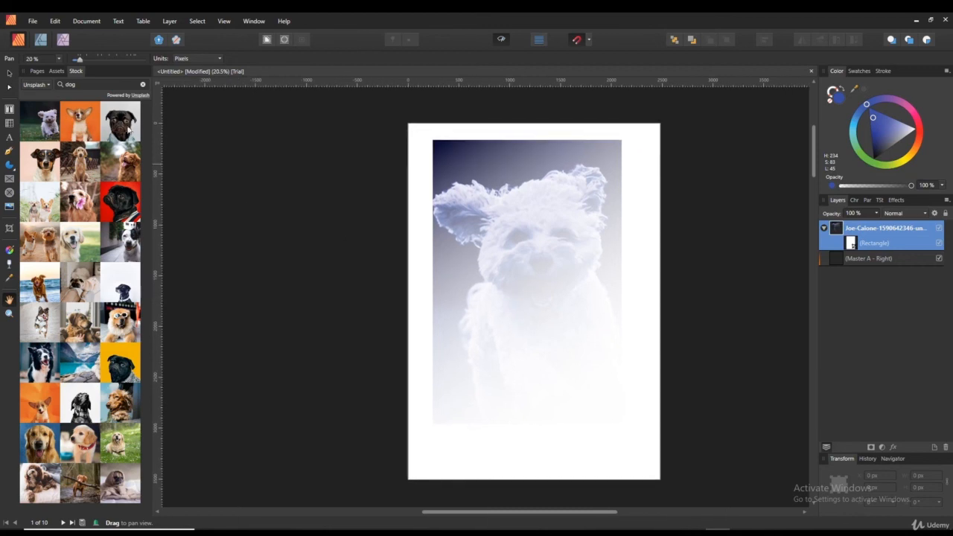
pyautogui.click(10, 72)
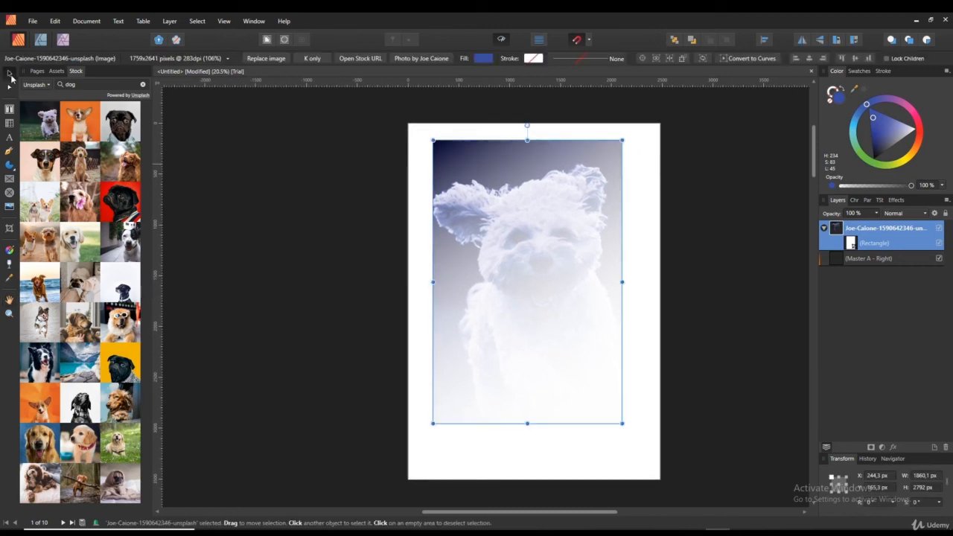
pyautogui.moveTo(421, 255); pyautogui.dragTo(468, 285)
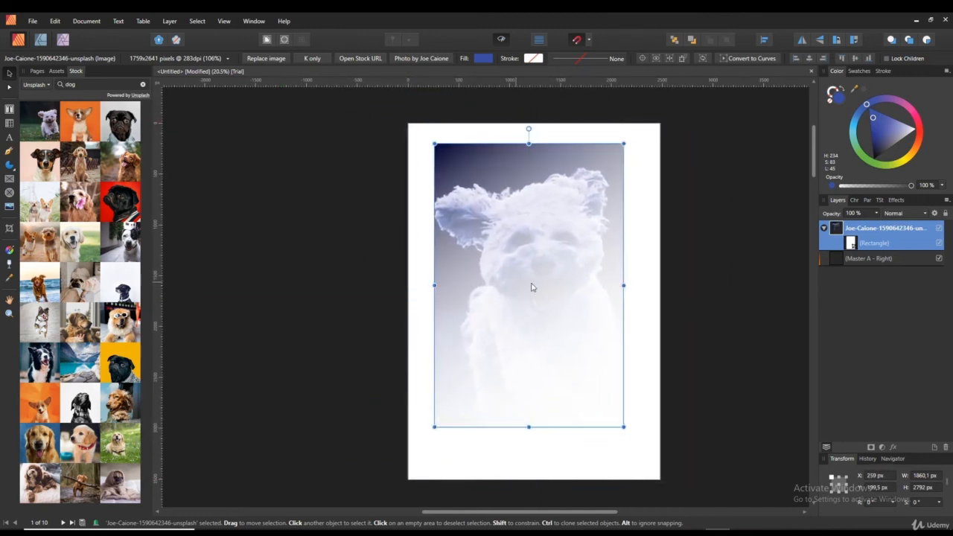
pyautogui.moveTo(520, 269); pyautogui.dragTo(463, 277)
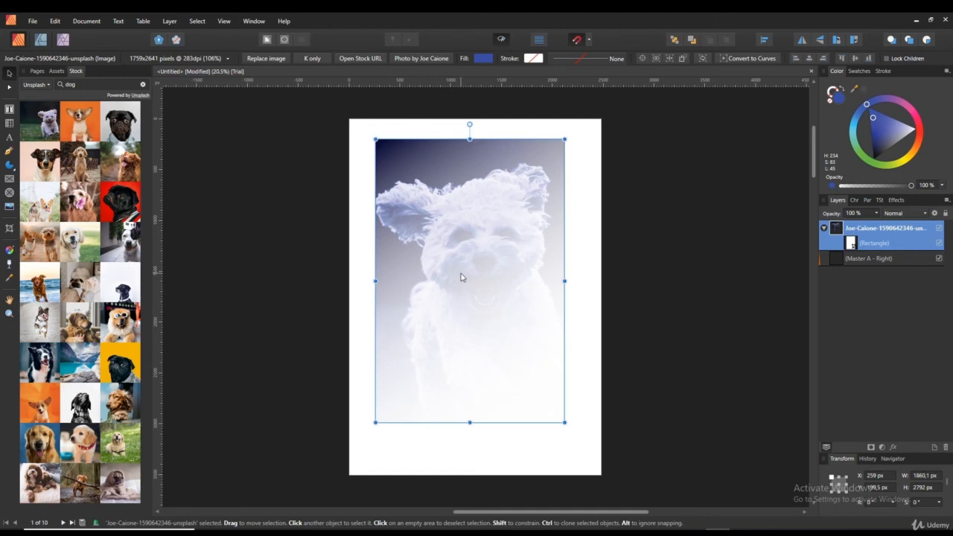
pyautogui.press('space')
pyautogui.moveTo(559, 343); pyautogui.dragTo(457, 291)
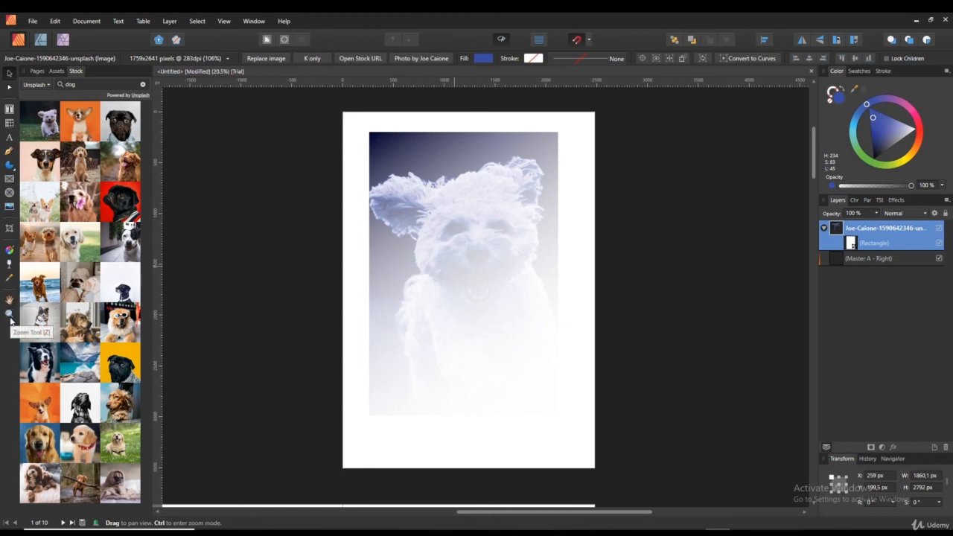
pyautogui.click(10, 315)
pyautogui.click(331, 254)
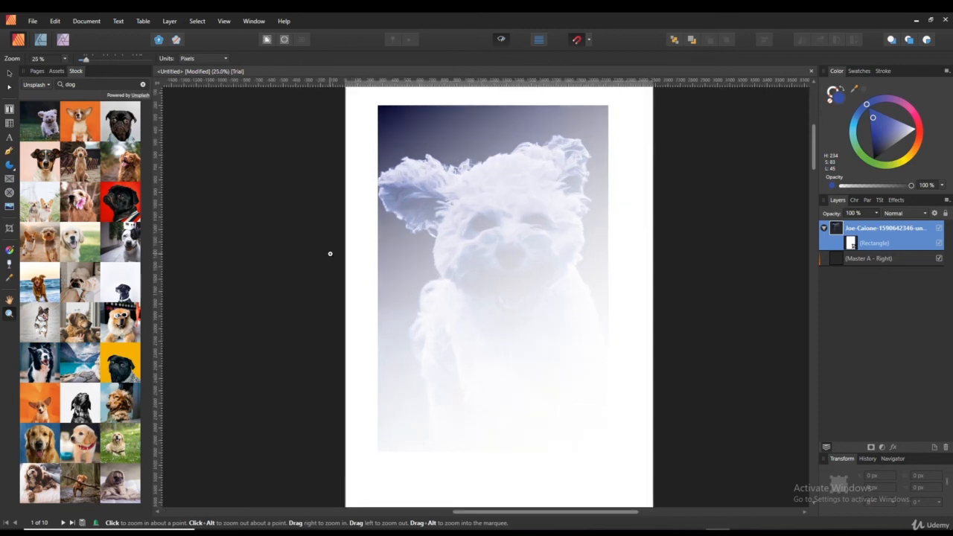
pyautogui.click(394, 236)
pyautogui.click(474, 207)
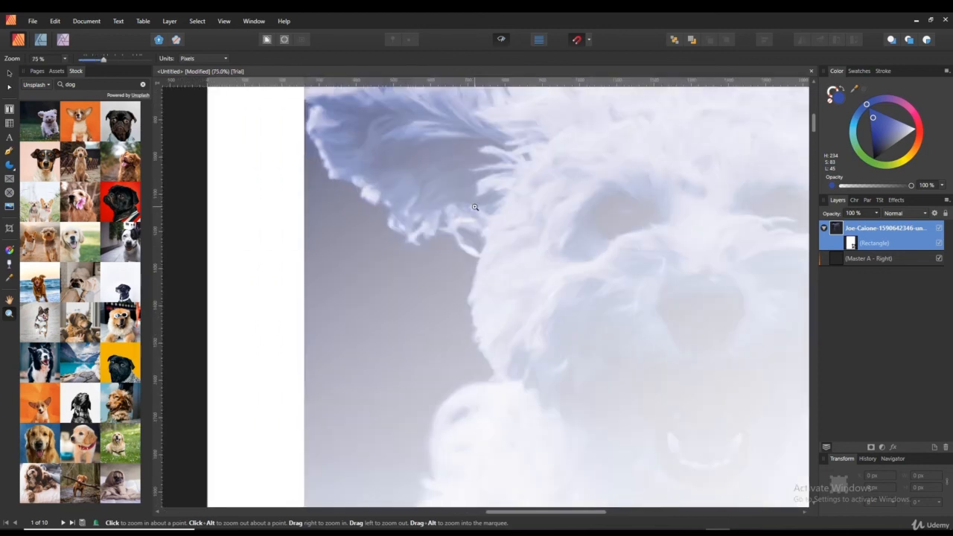
pyautogui.click(474, 207)
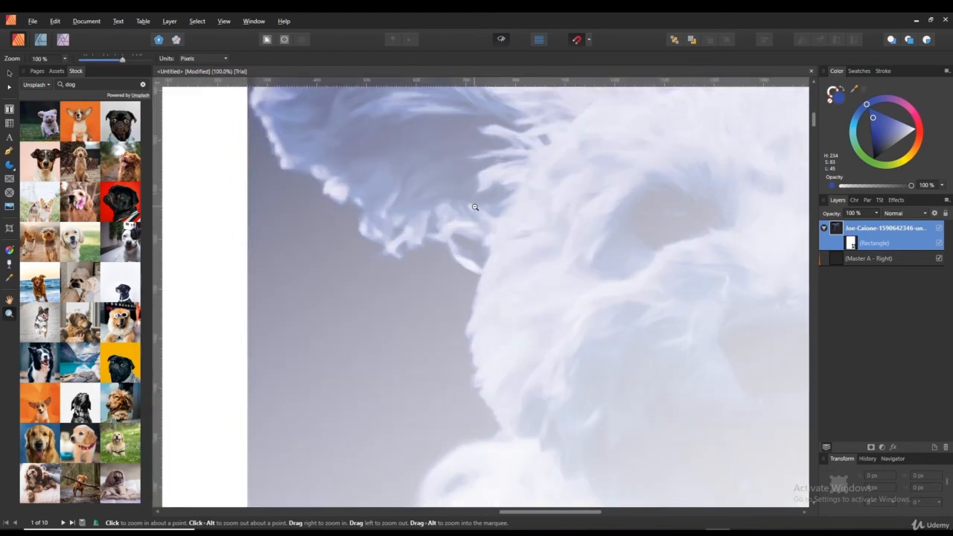
pyautogui.keyDown('alt'); pyautogui.click(431, 191); pyautogui.keyUp('alt')
pyautogui.keyDown('alt'); pyautogui.click(430, 191); pyautogui.keyUp('alt')
pyautogui.keyDown('alt'); pyautogui.click(431, 192); pyautogui.keyUp('alt')
pyautogui.keyDown('alt'); pyautogui.click(439, 192); pyautogui.keyUp('alt')
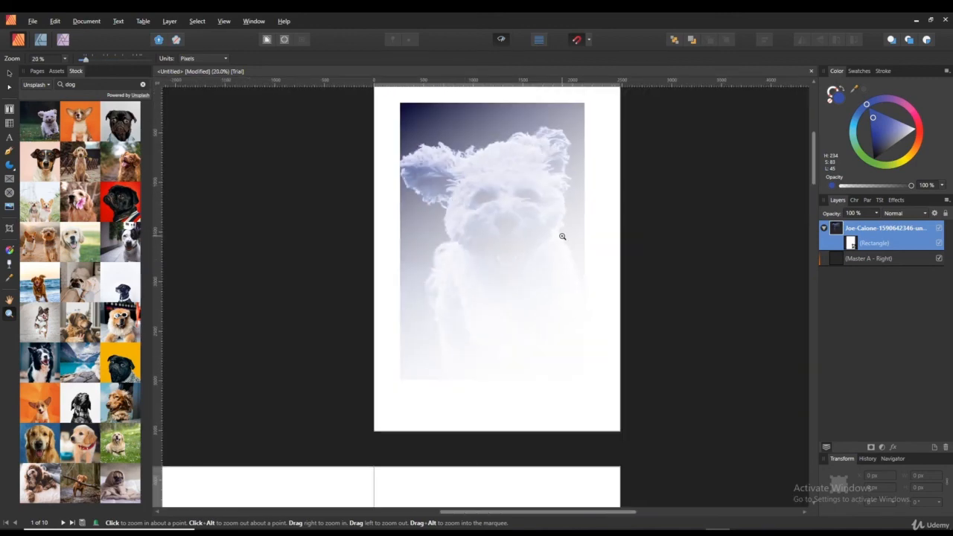
pyautogui.click(8, 73)
pyautogui.click(494, 220)
pyautogui.moveTo(642, 220); pyautogui.dragTo(607, 230)
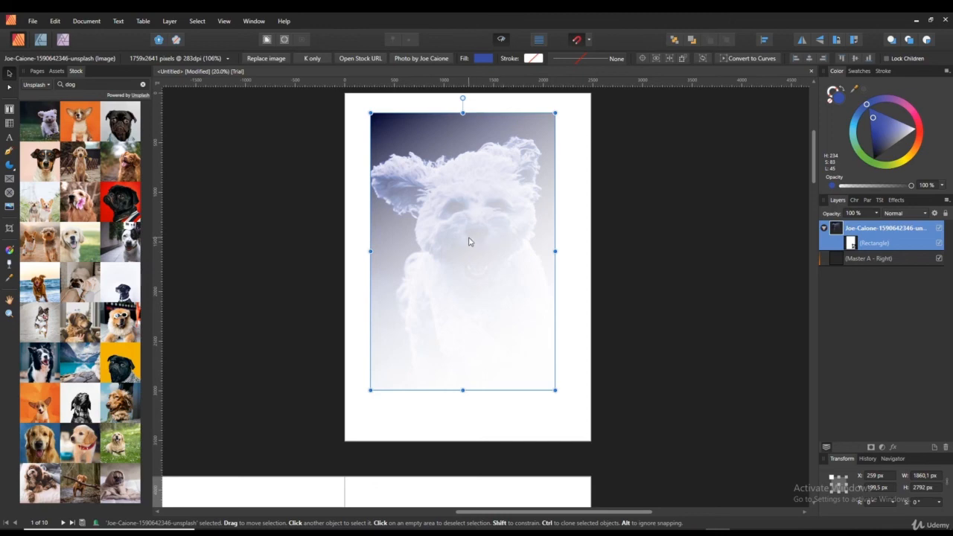
pyautogui.keyDown('ctrl'); pyautogui.scroll(4, 469, 241); pyautogui.keyUp('ctrl')
pyautogui.keyDown('ctrl'); pyautogui.scroll(-5, 469, 242); pyautogui.keyUp('ctrl')
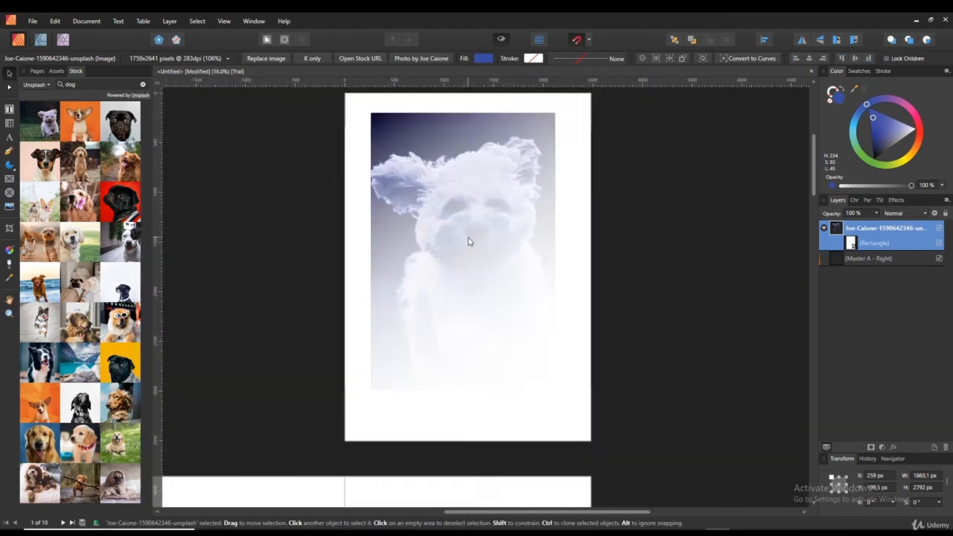
pyautogui.keyDown('ctrl'); pyautogui.scroll(2, 550, 246); pyautogui.keyUp('ctrl')
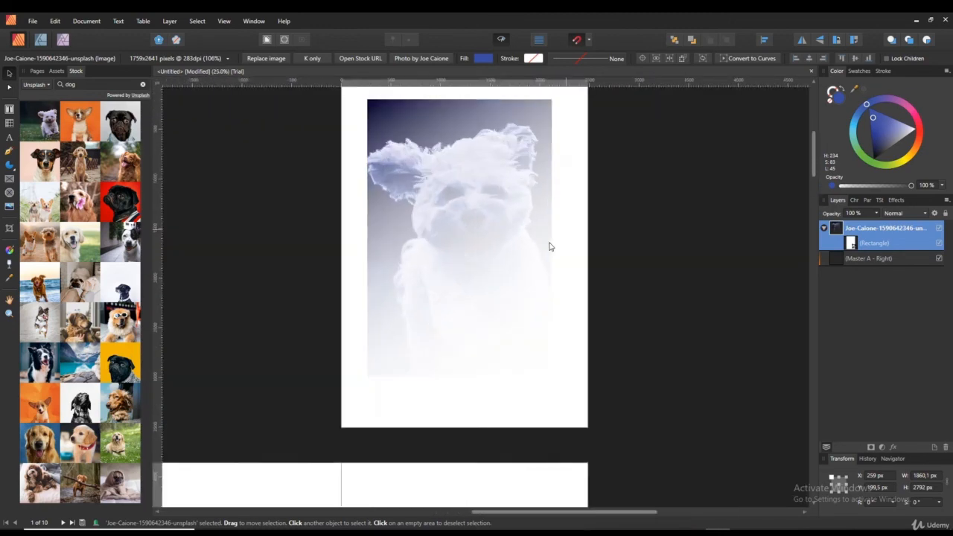
pyautogui.keyDown('ctrl'); pyautogui.scroll(-3, 549, 247); pyautogui.keyUp('ctrl')
pyautogui.keyDown('ctrl'); pyautogui.scroll(2, 469, 209); pyautogui.keyUp('ctrl')
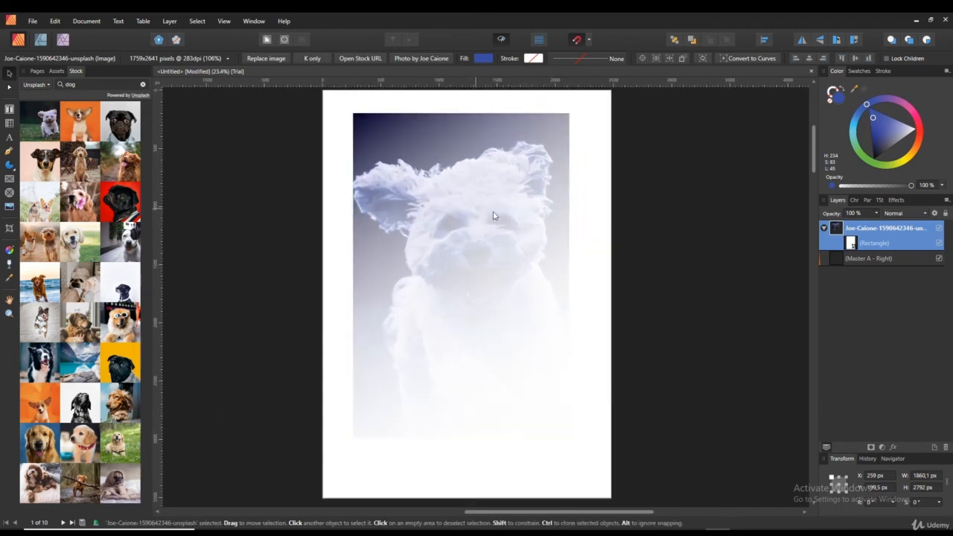
pyautogui.moveTo(579, 262); pyautogui.dragTo(664, 242)
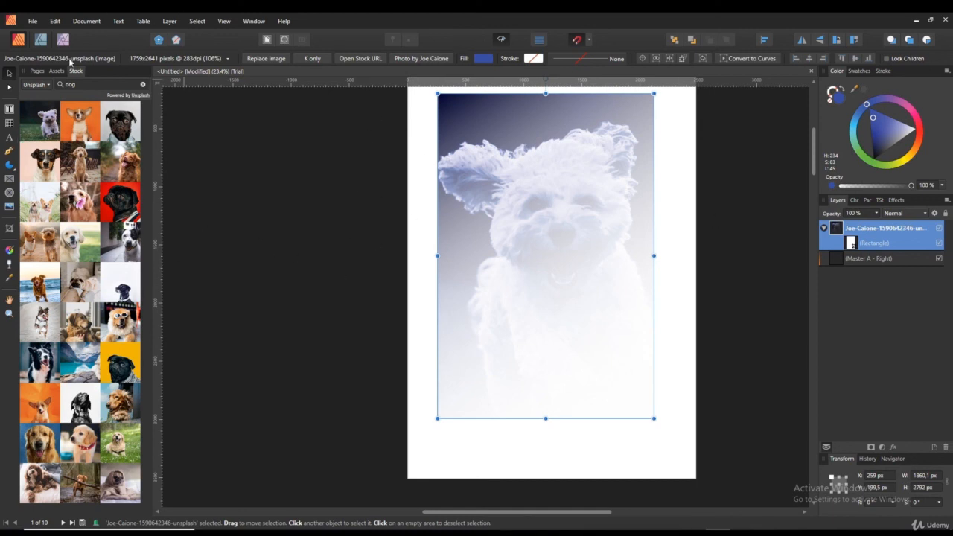
pyautogui.click(9, 313)
pyautogui.click(512, 271)
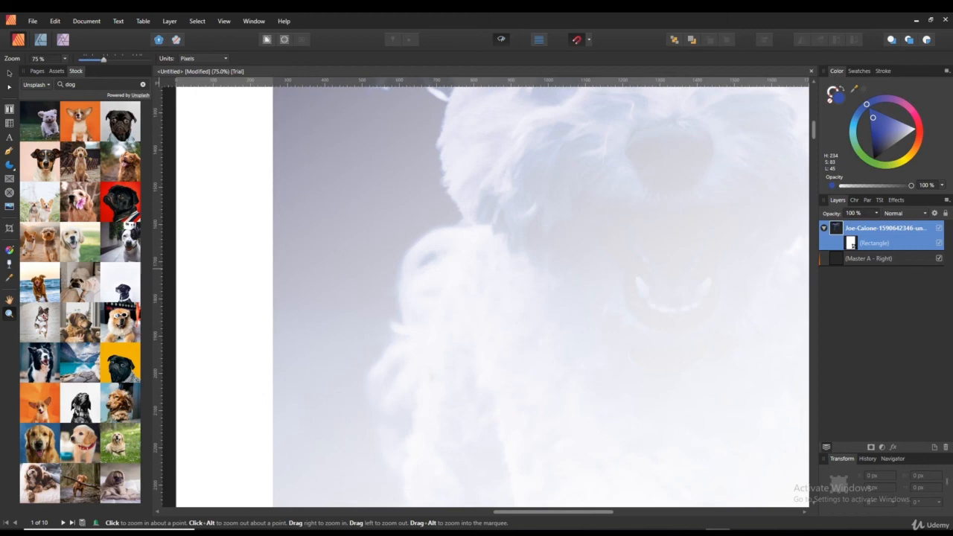
pyautogui.click(9, 299)
pyautogui.moveTo(596, 245); pyautogui.dragTo(385, 327)
pyautogui.moveTo(492, 220); pyautogui.dragTo(493, 332)
pyautogui.moveTo(409, 289); pyautogui.dragTo(430, 334)
pyautogui.click(10, 73)
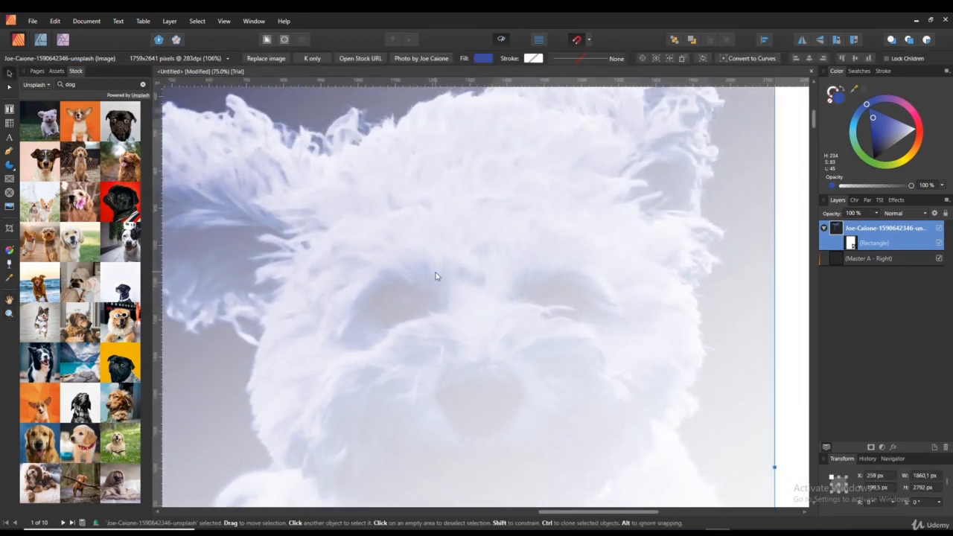
pyautogui.scroll(-5, 435, 276)
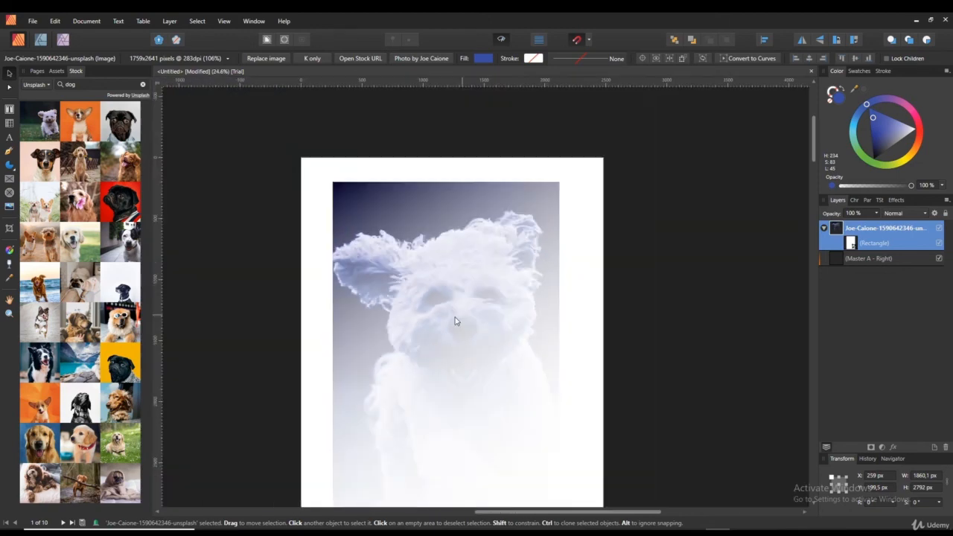
pyautogui.scroll(3, 580, 301)
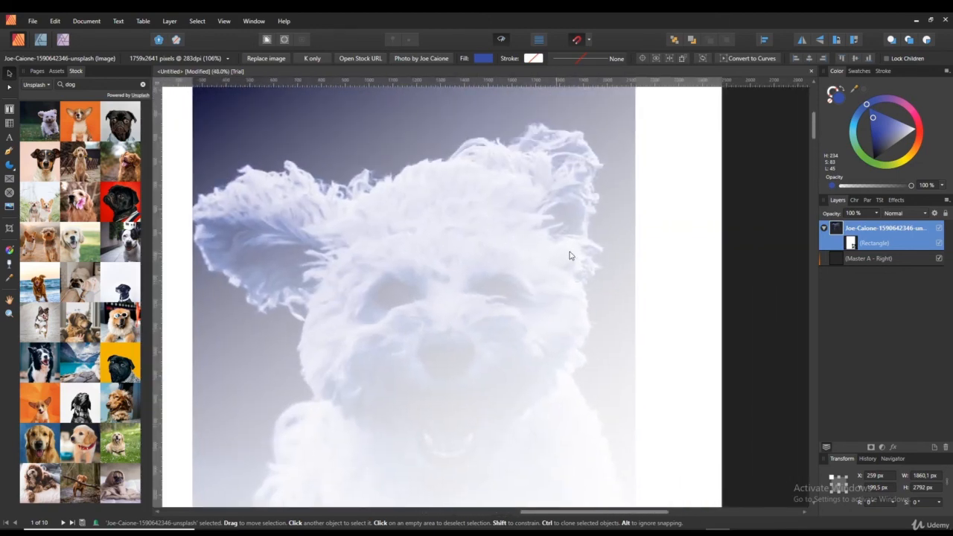
pyautogui.scroll(-4, 588, 227)
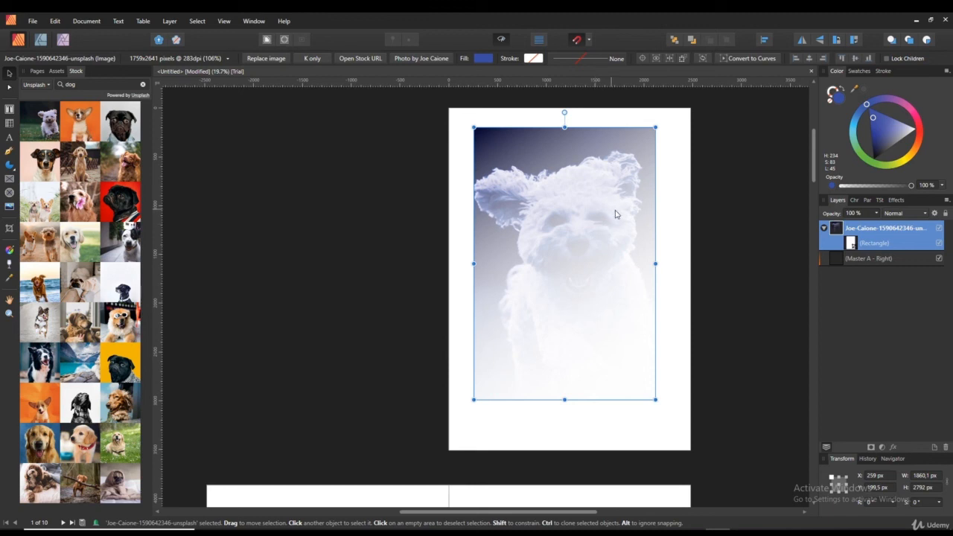
pyautogui.moveTo(615, 214); pyautogui.dragTo(508, 239)
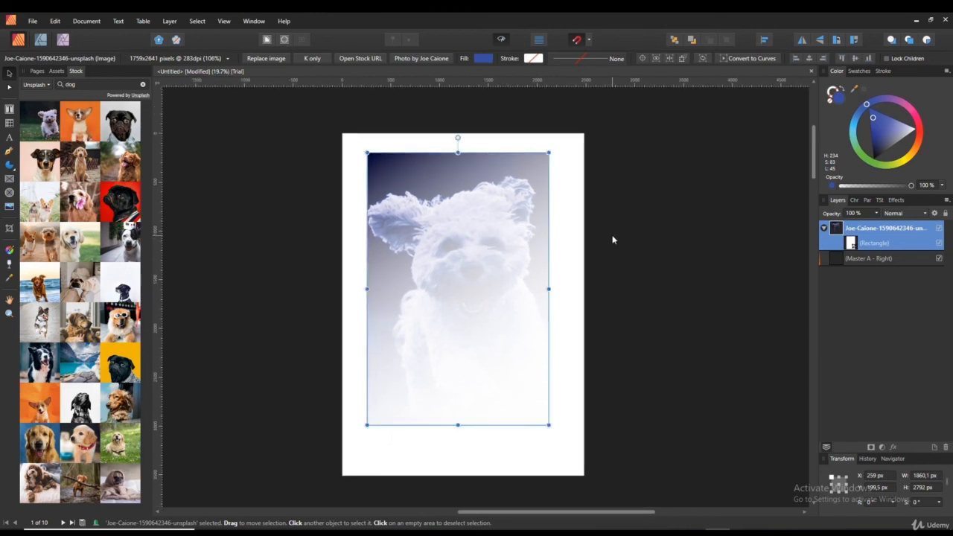